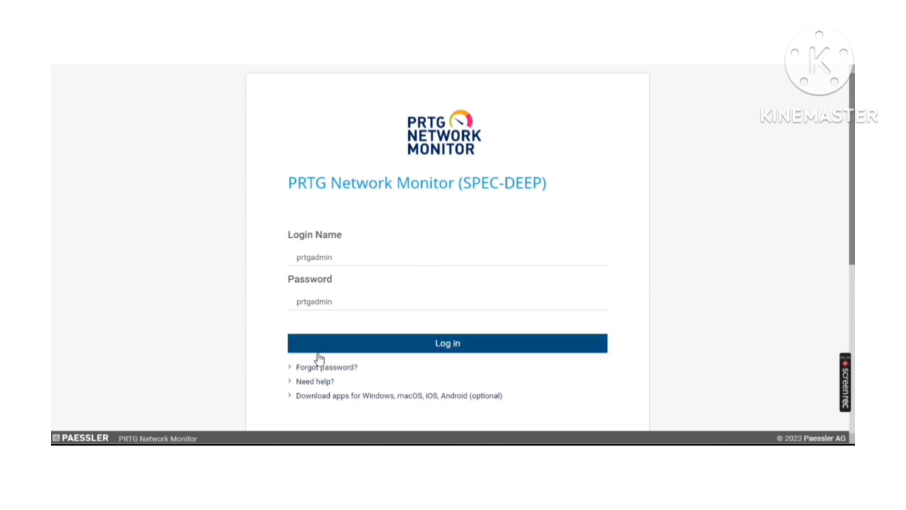
- Log in to PRTG with the prefilled administrator credentials
left_click(455, 350)
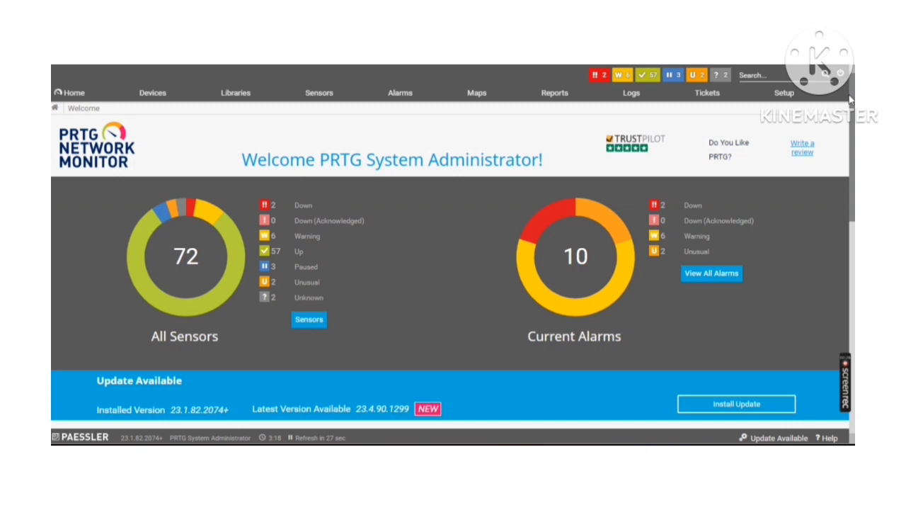
- Go to Setup > System Administration > User Accounts
mouse_move(789, 94)
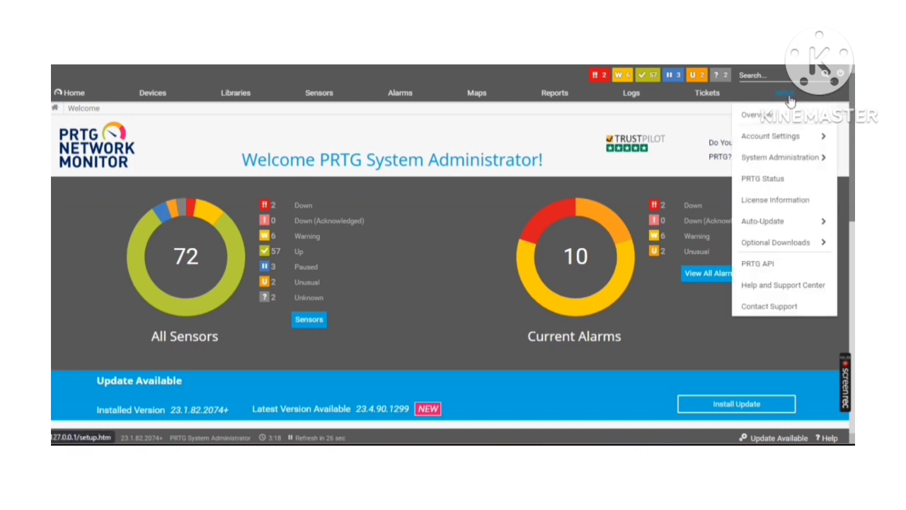
mouse_move(785, 163)
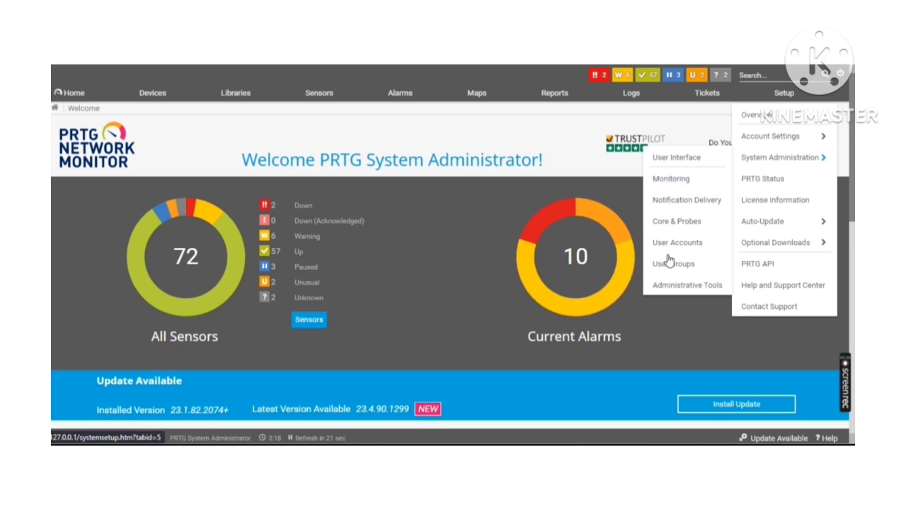
left_click(690, 244)
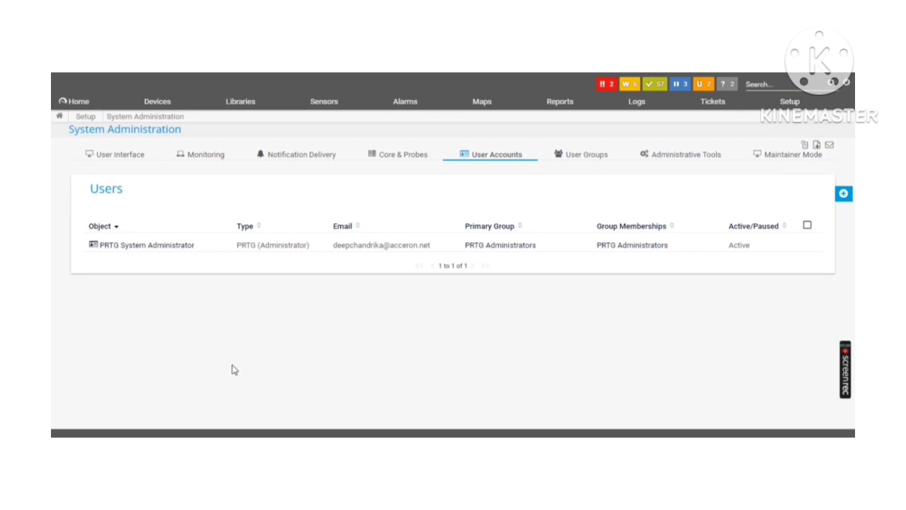
- Open the PRTG System Administrator account and change its login name to ITAdmin
left_click(177, 246)
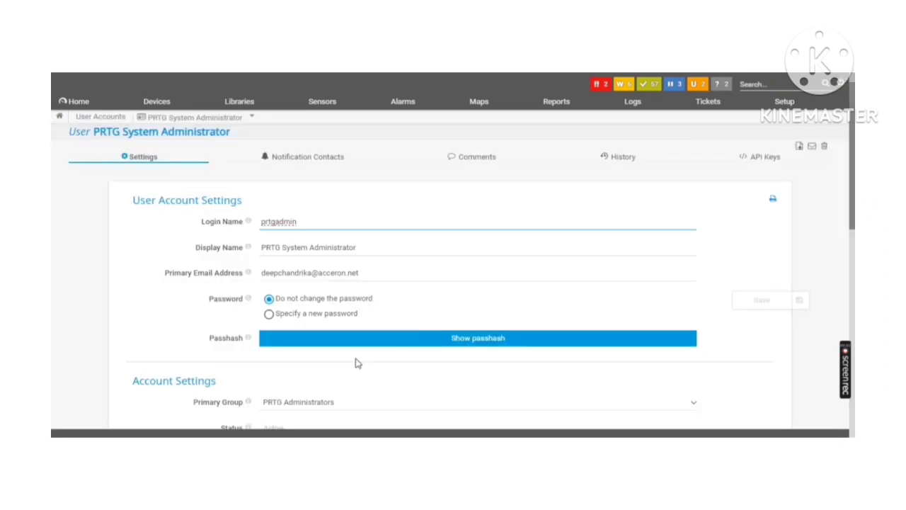
left_click_drag(320, 225, 252, 223)
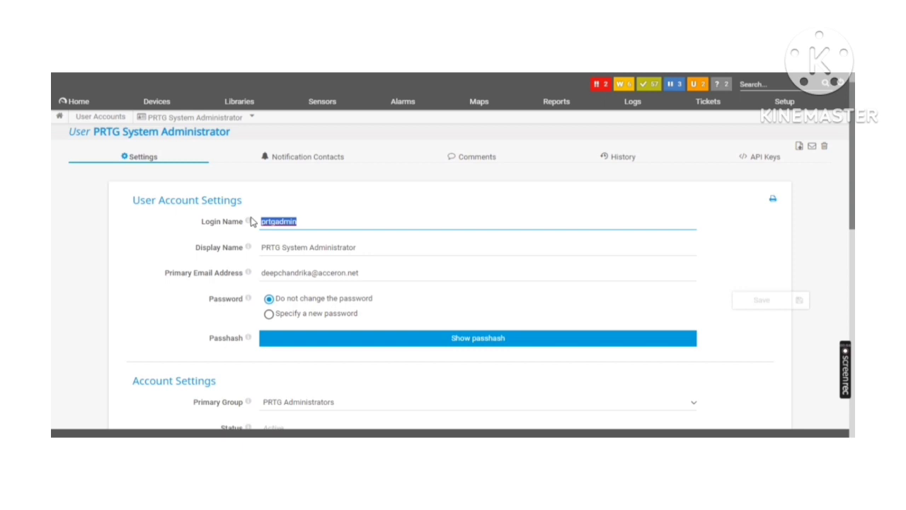
mouse_move(251, 221)
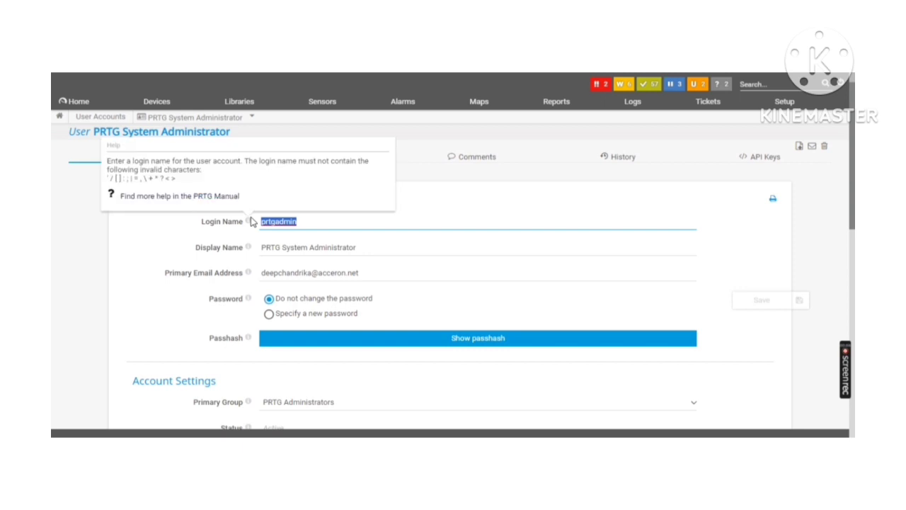
type("IT")
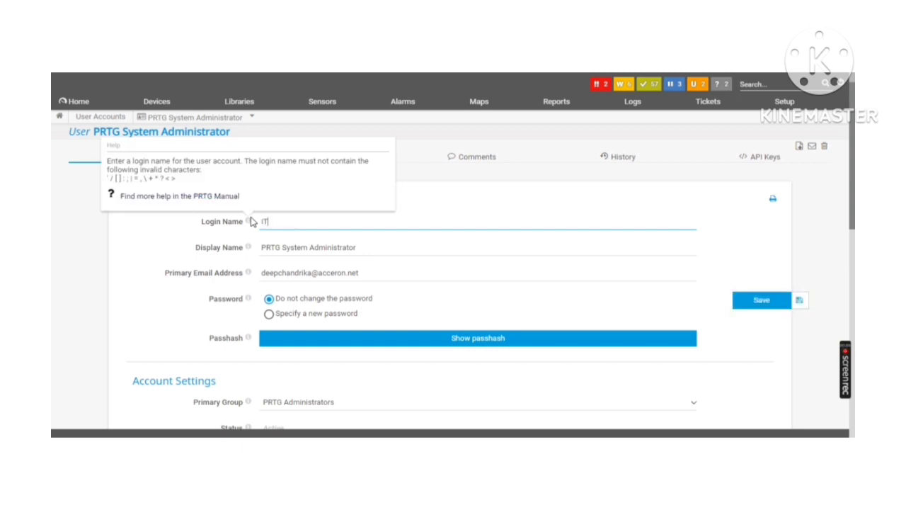
type("Admin")
left_click_drag(382, 273, 261, 273)
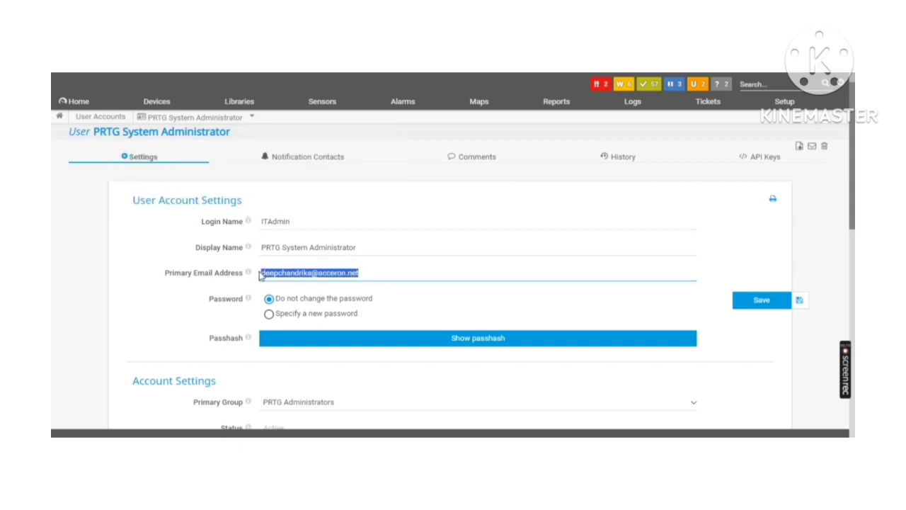
- Choose 'Specify a new password' and fill in the old, new and confirmation passwords
left_click(268, 318)
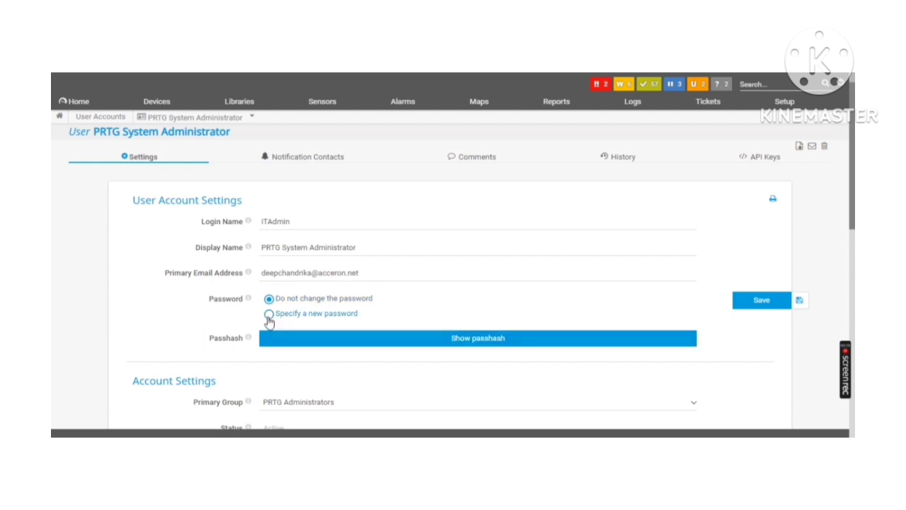
left_click(268, 315)
left_click(287, 340)
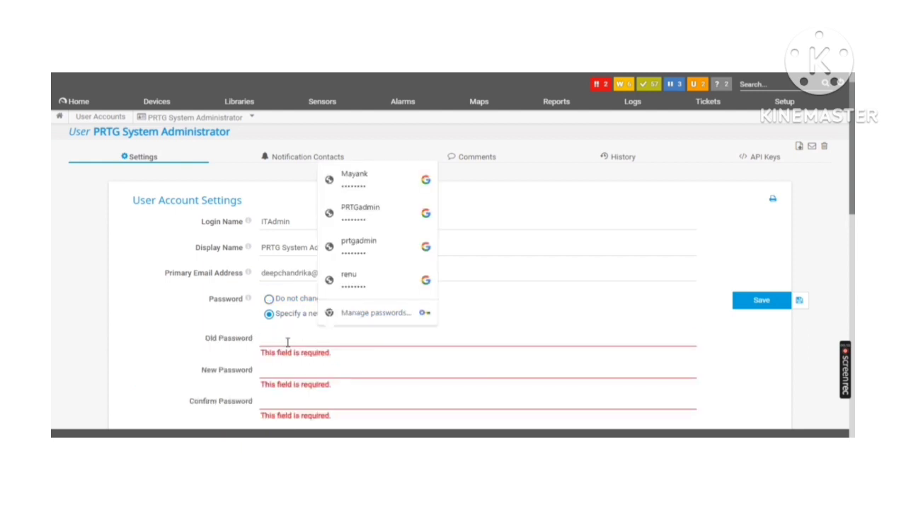
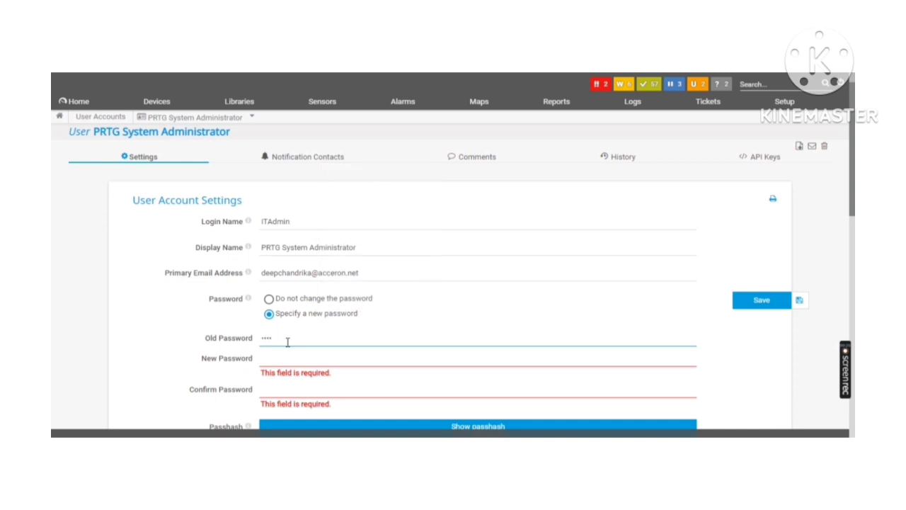
left_click(291, 361)
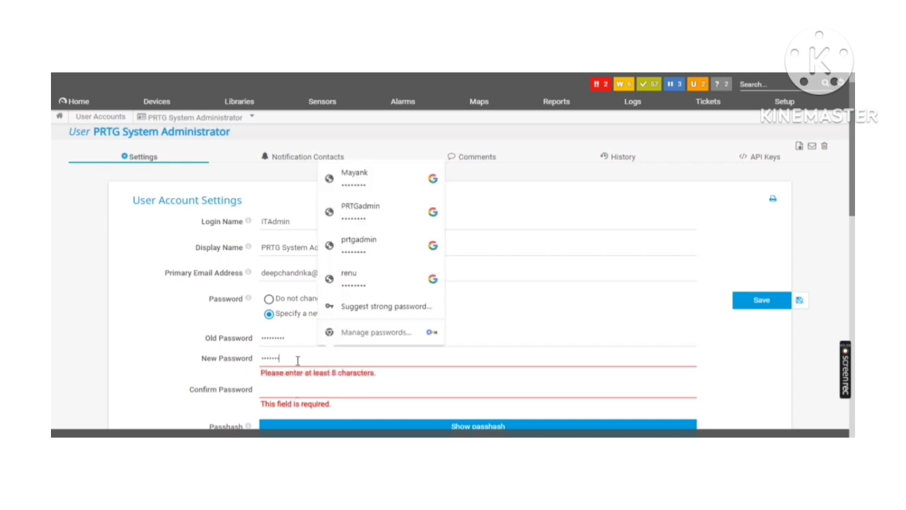
left_click(291, 375)
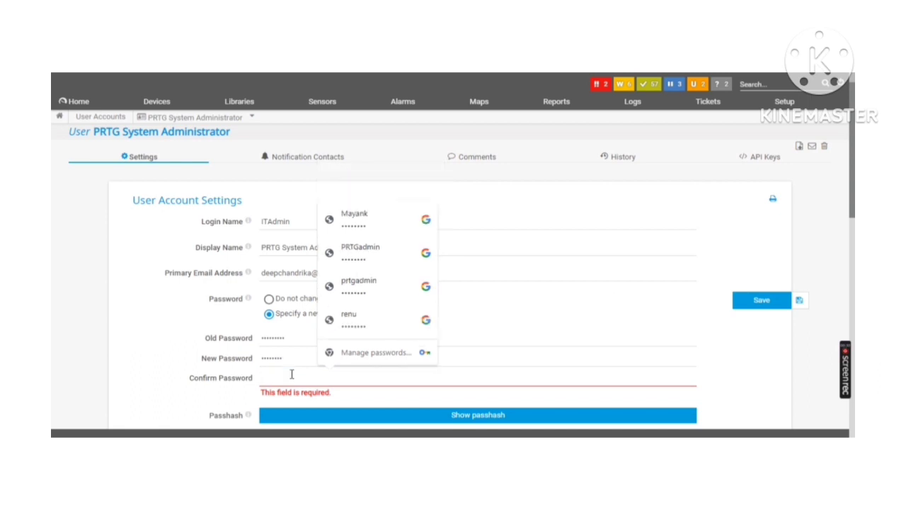
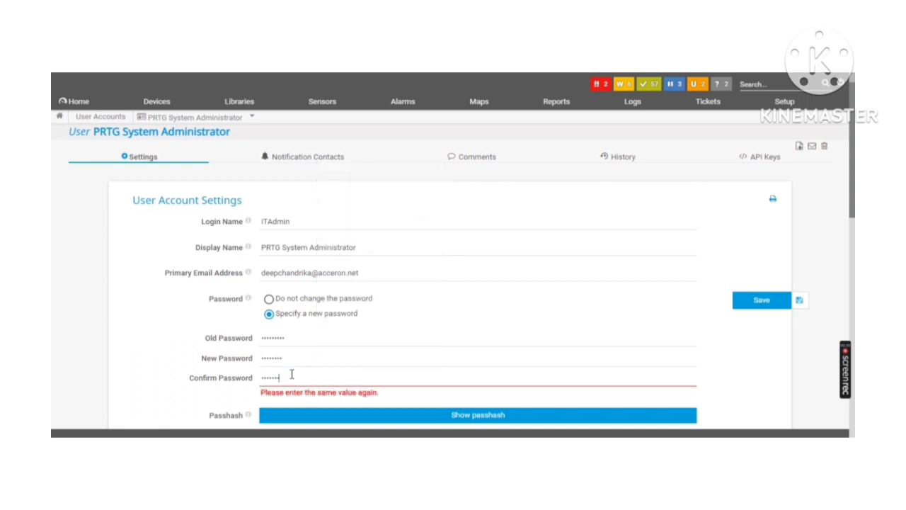
- Re-enter the confirmation and new password so they match
scroll(852, 197, "down", 1)
left_click_drag(290, 323, 218, 333)
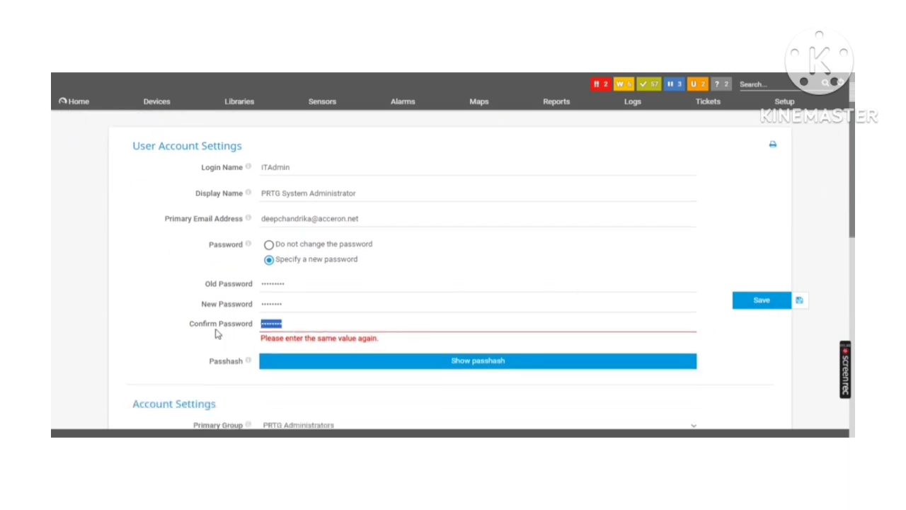
key("BackSpace")
type("••••••••")
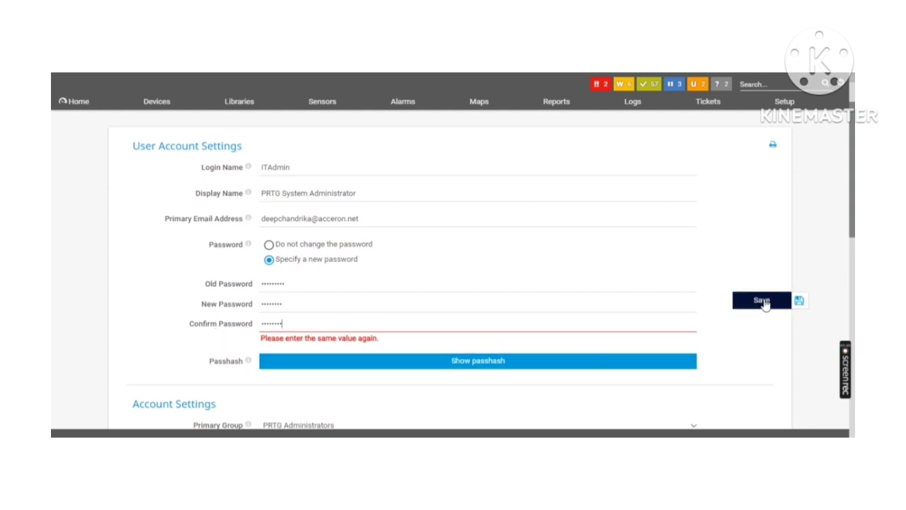
left_click(323, 304)
left_click_drag(324, 304, 257, 293)
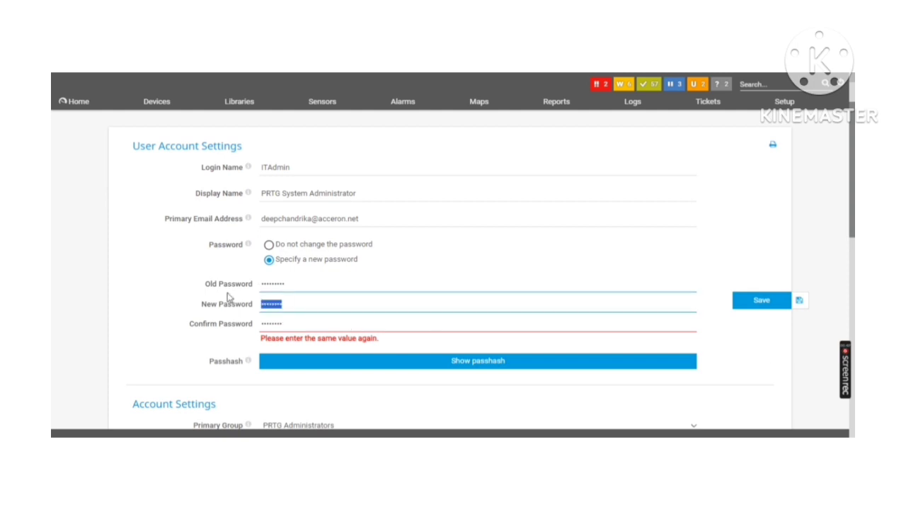
key("BackSpace")
type("pr")
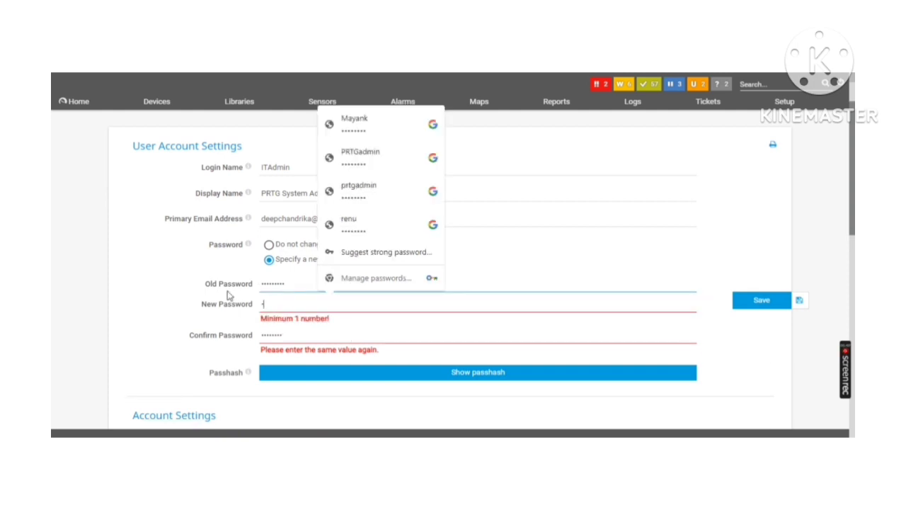
key("BackSpace")
key("BackSpace")
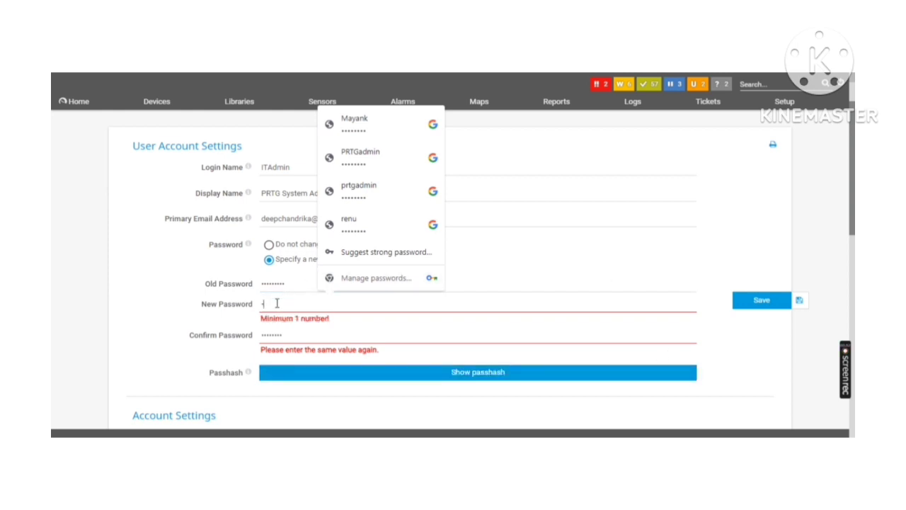
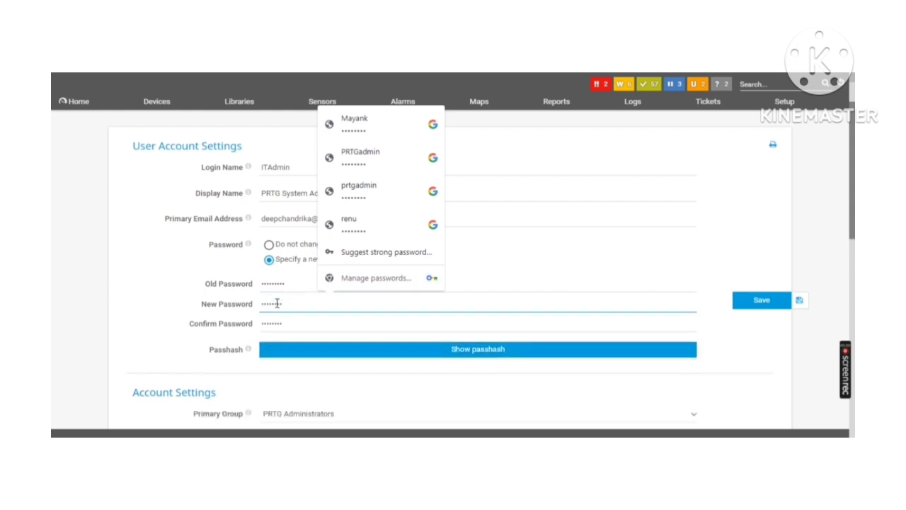
left_click(837, 235)
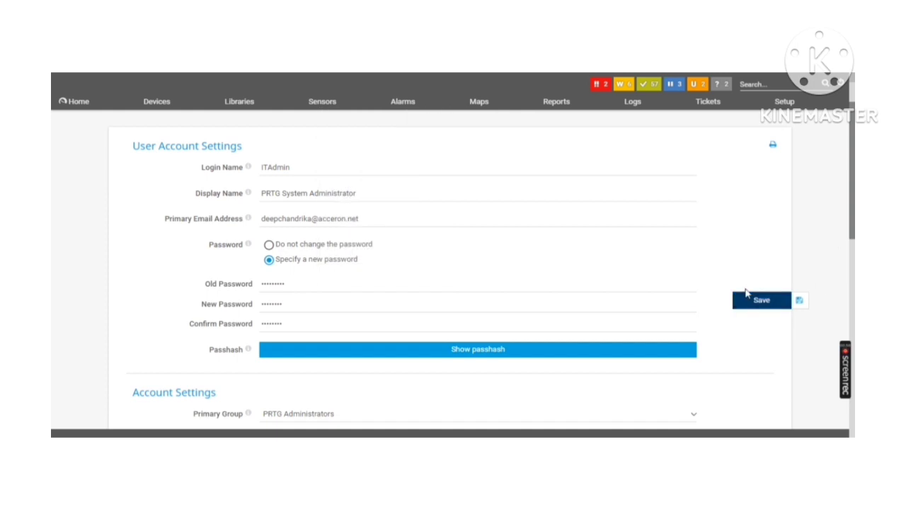
- Save the administrator account and bring up the Users page's add-user option
left_click(760, 298)
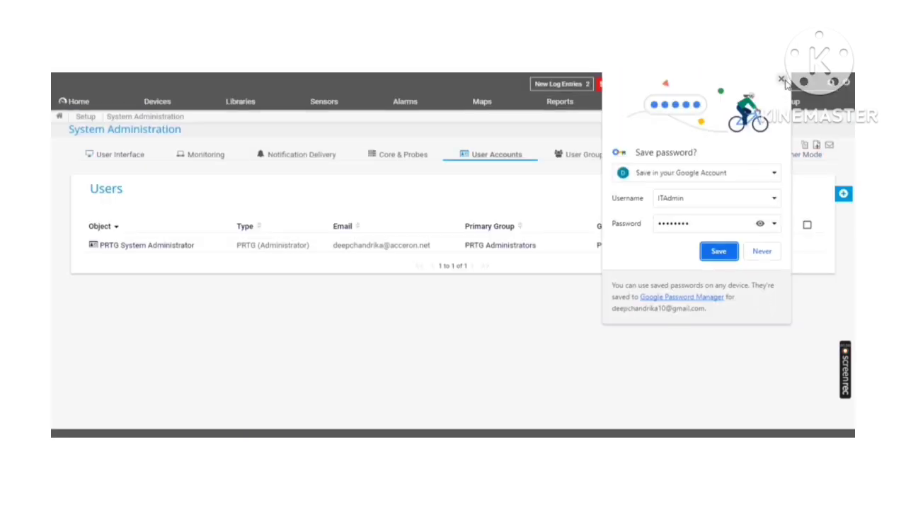
left_click(782, 80)
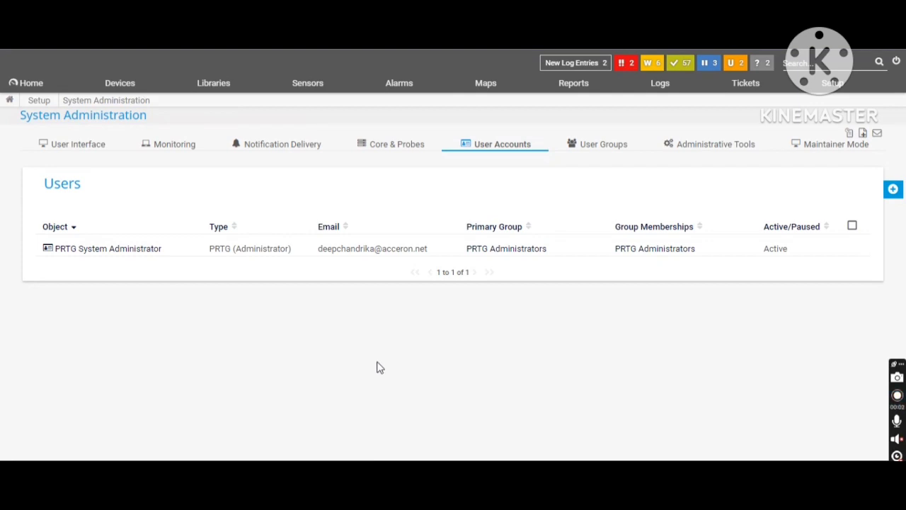
mouse_move(893, 191)
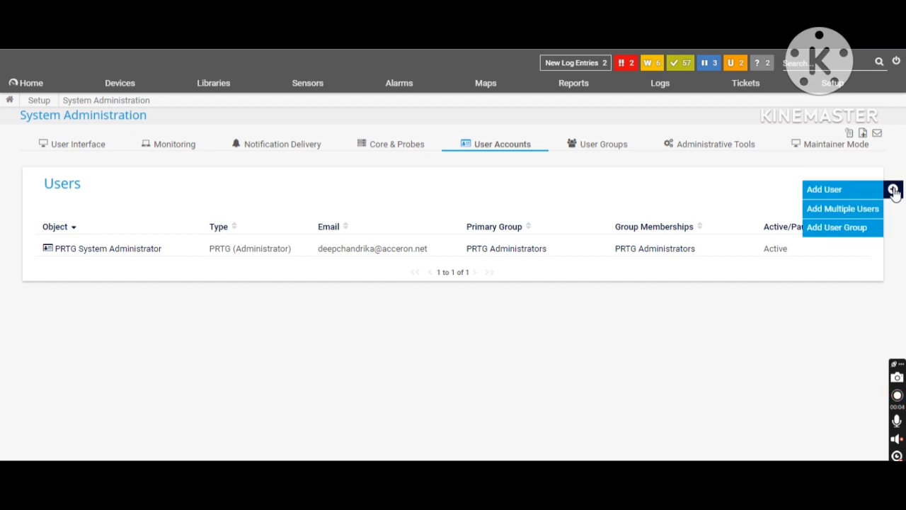
- Start a new user with the user's login name, display name IT Administrator, and e-mail address
left_click(848, 191)
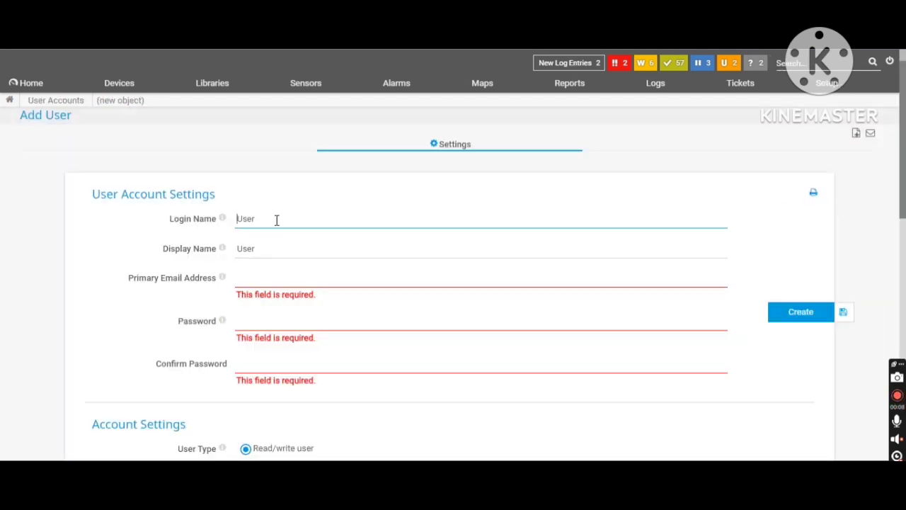
left_click_drag(276, 218, 212, 211)
type("Rahul")
key("Tab")
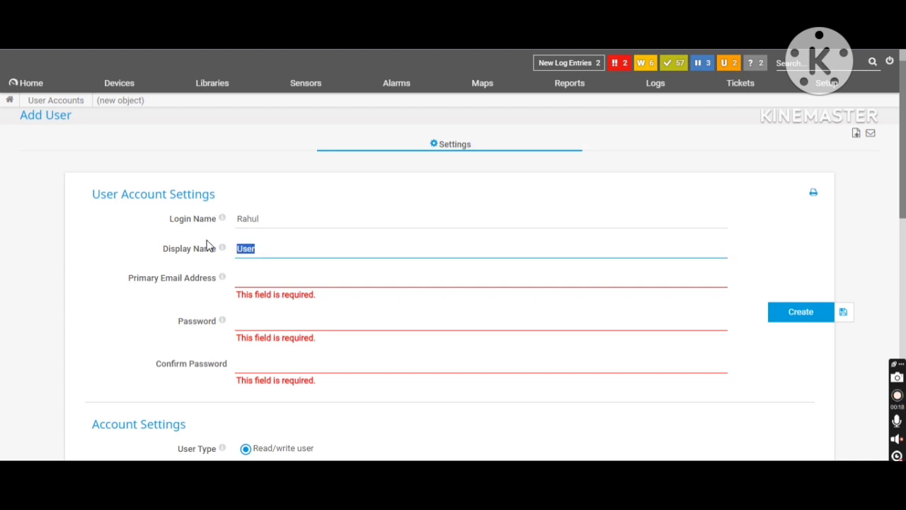
type("IT Administra")
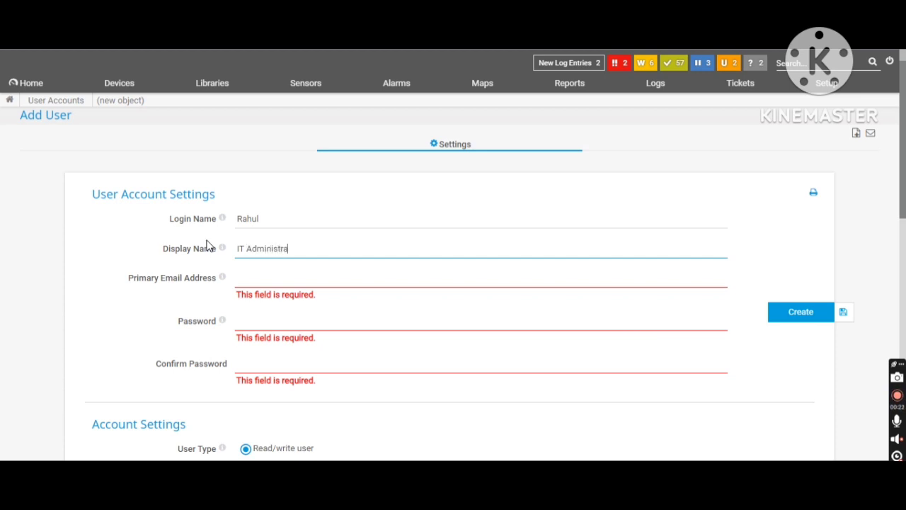
type("tor")
left_click(251, 279)
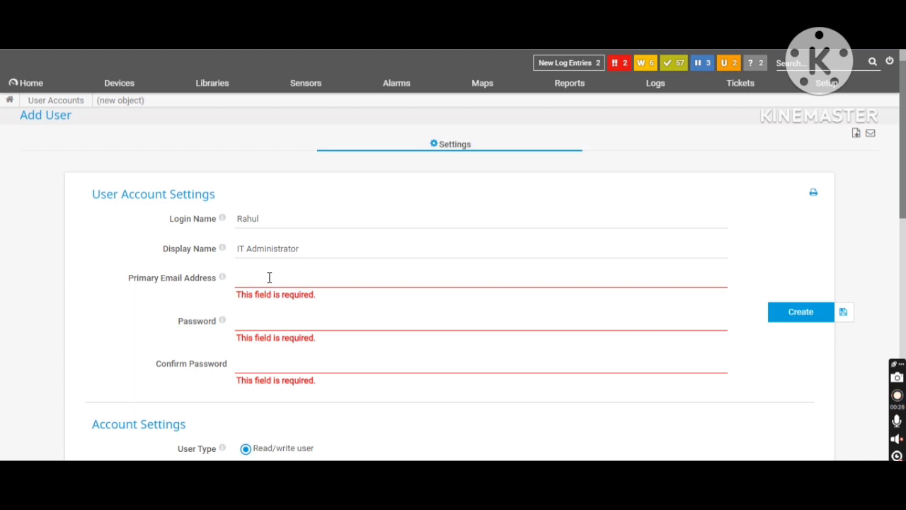
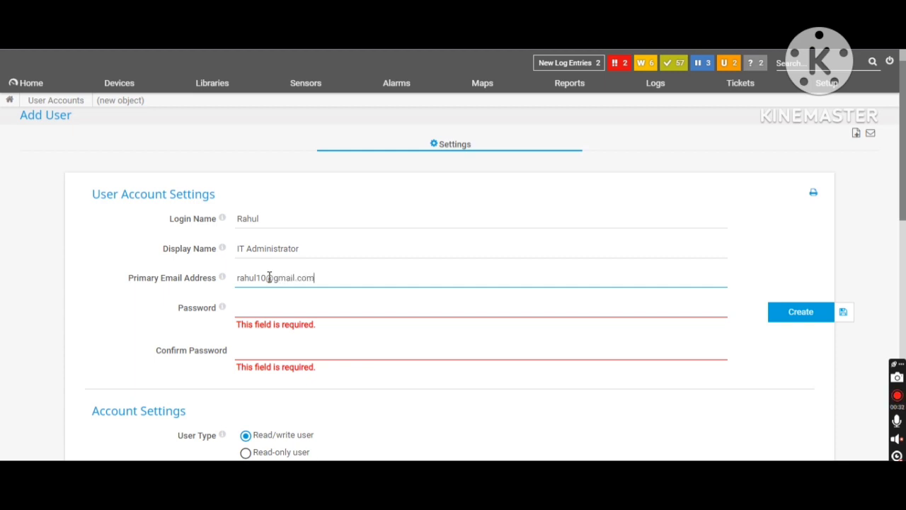
- Enter and confirm the user's password, keeping the type as Read/write user
left_click(266, 312)
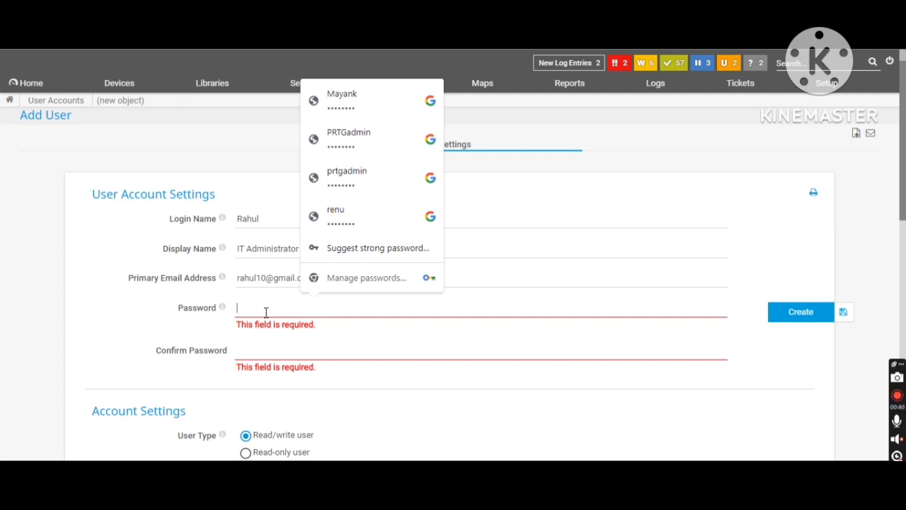
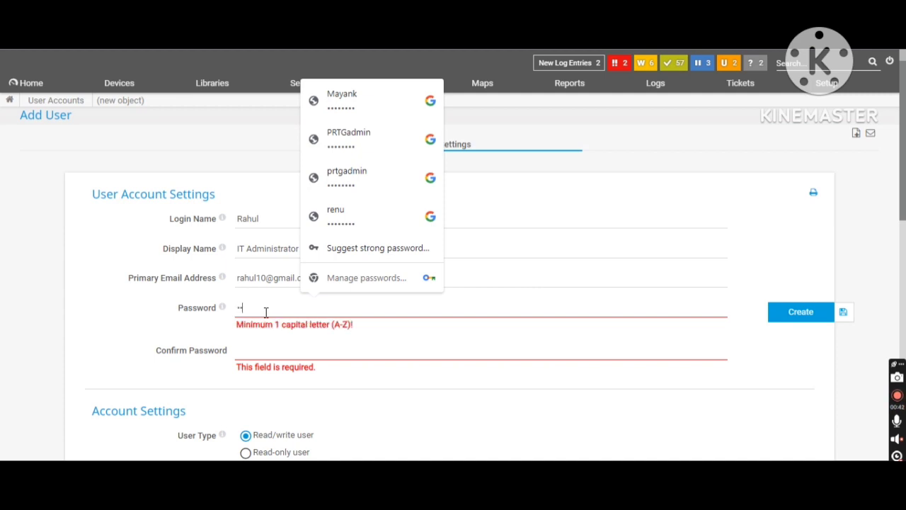
key("BackSpace")
key("BackSpace")
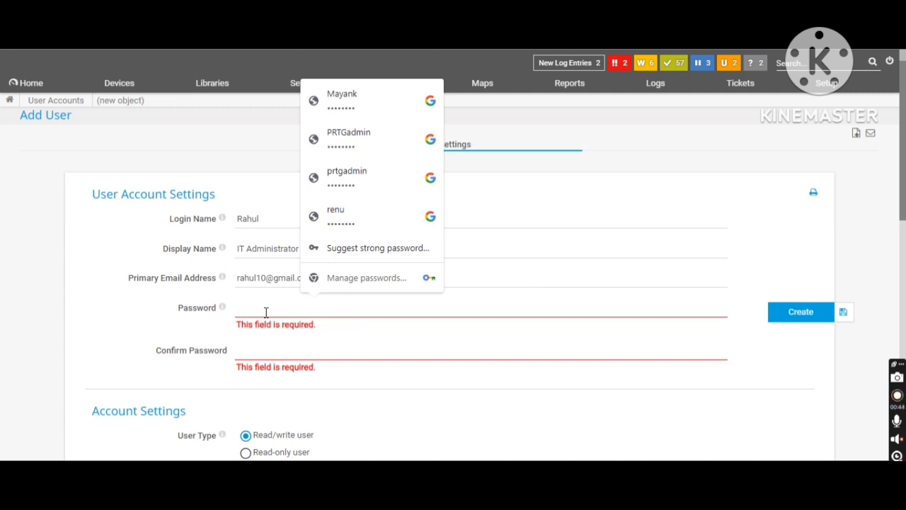
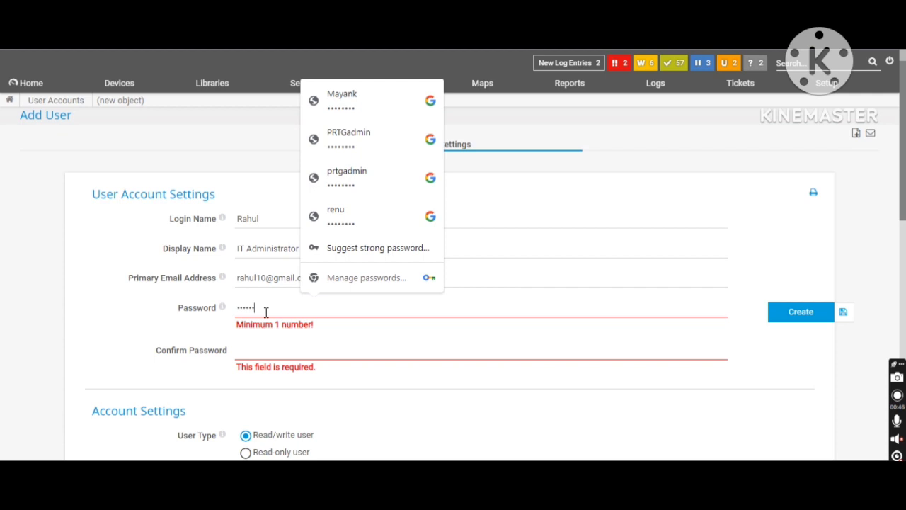
left_click(258, 337)
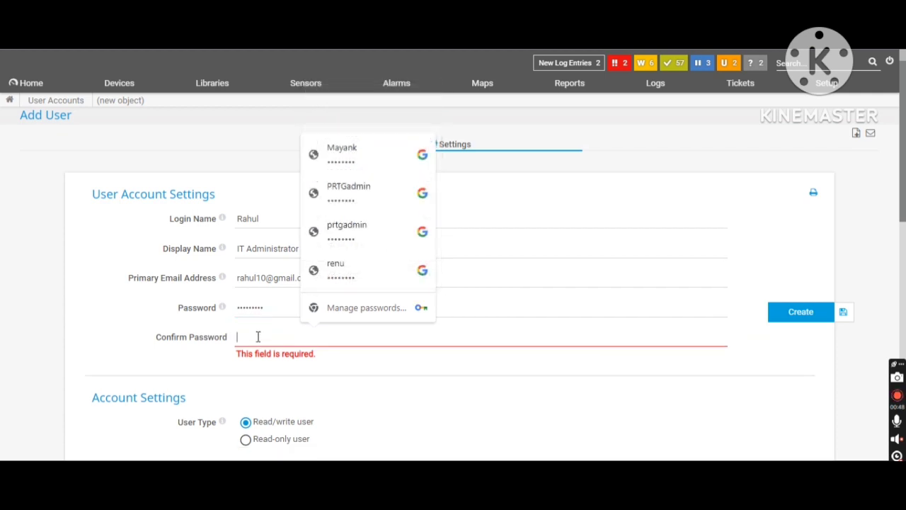
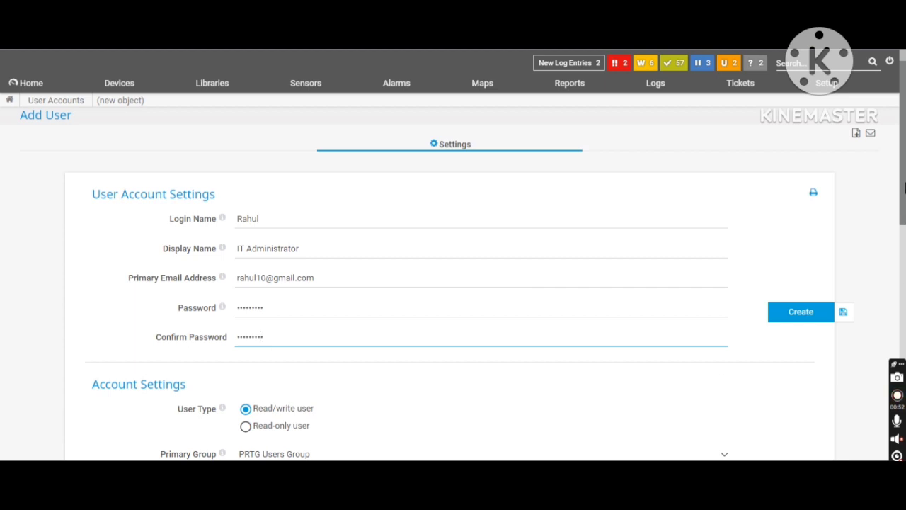
left_click_drag(904, 186, 903, 234)
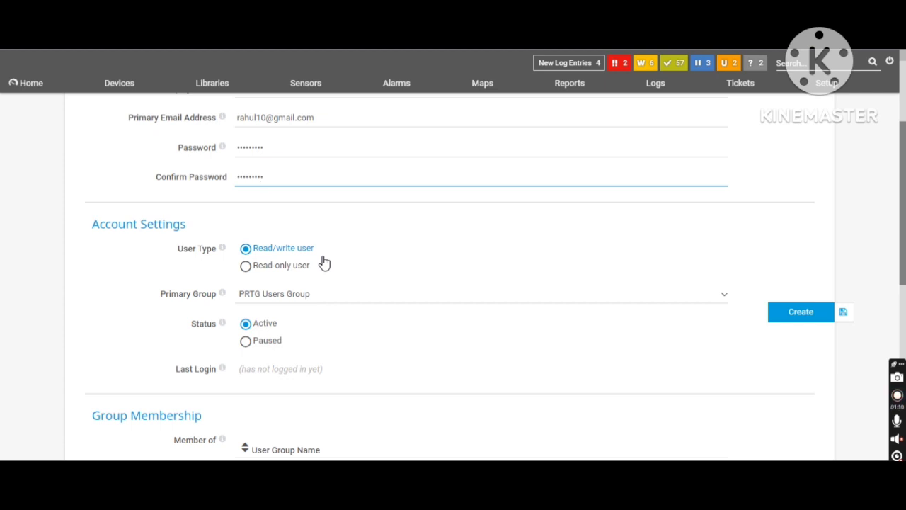
left_click(247, 273)
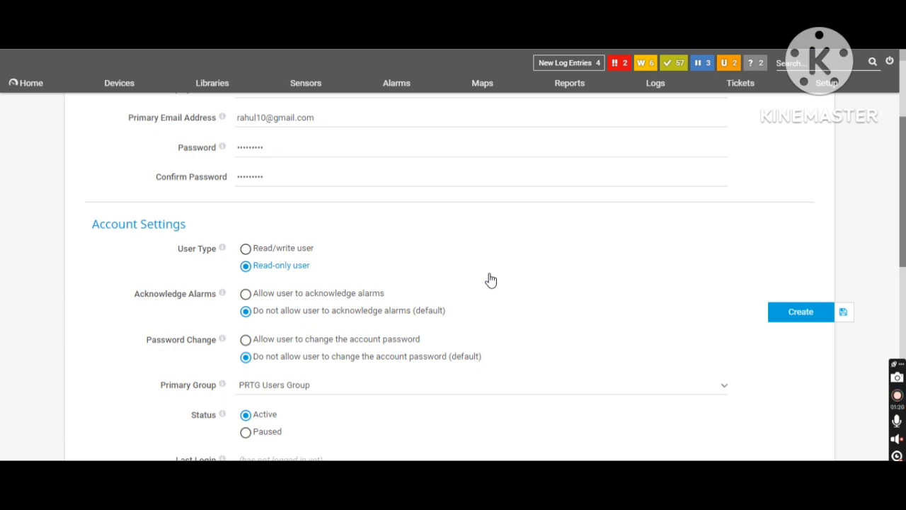
left_click(246, 251)
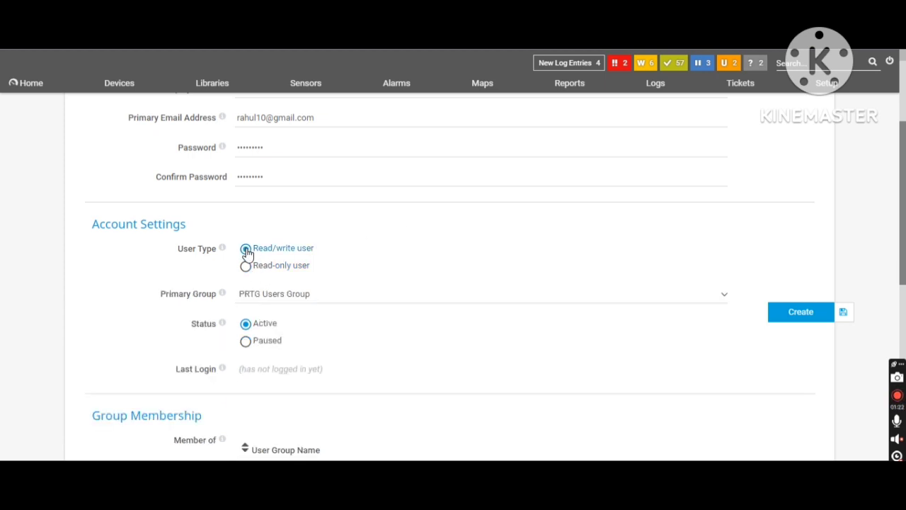
left_click_drag(902, 195, 904, 268)
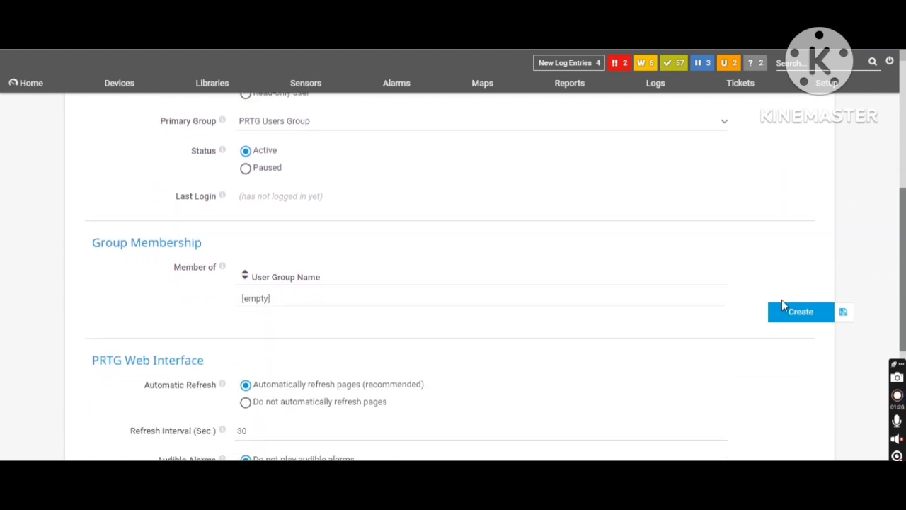
- Create the IT Administrator user and save its password in the browser
left_click(801, 316)
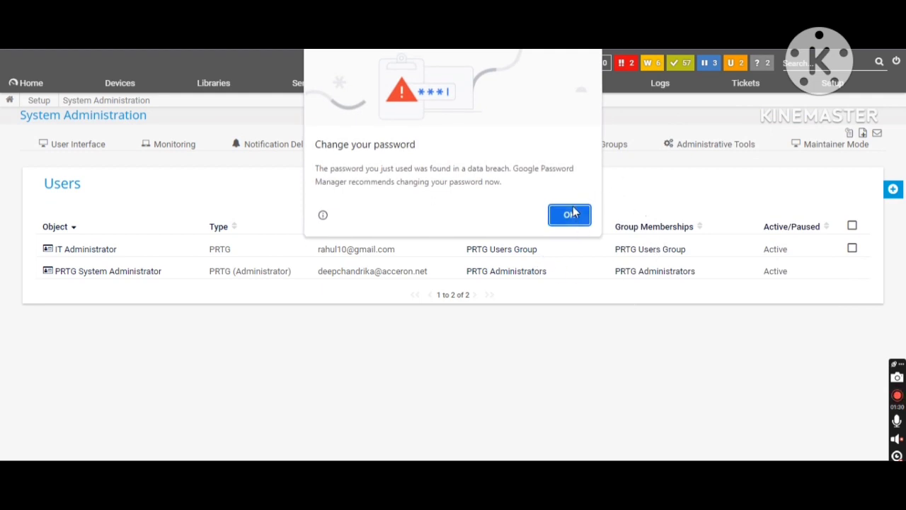
left_click(574, 212)
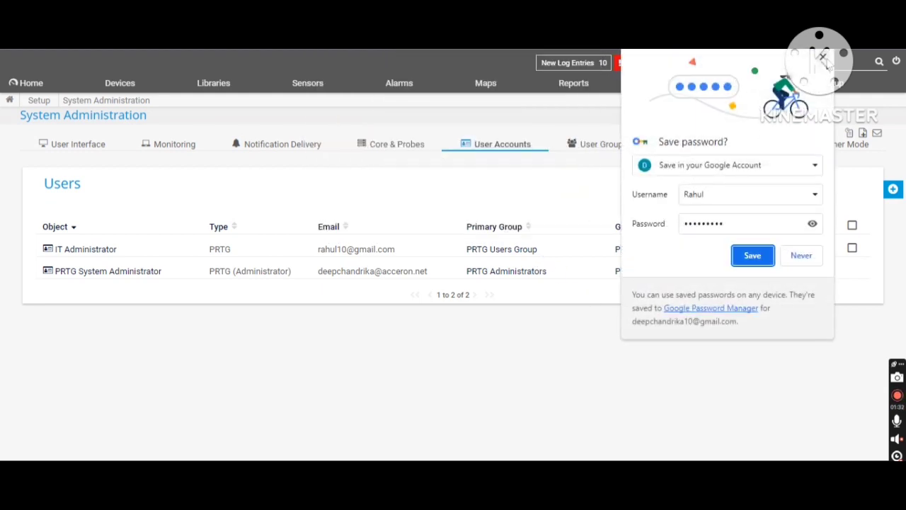
left_click(745, 250)
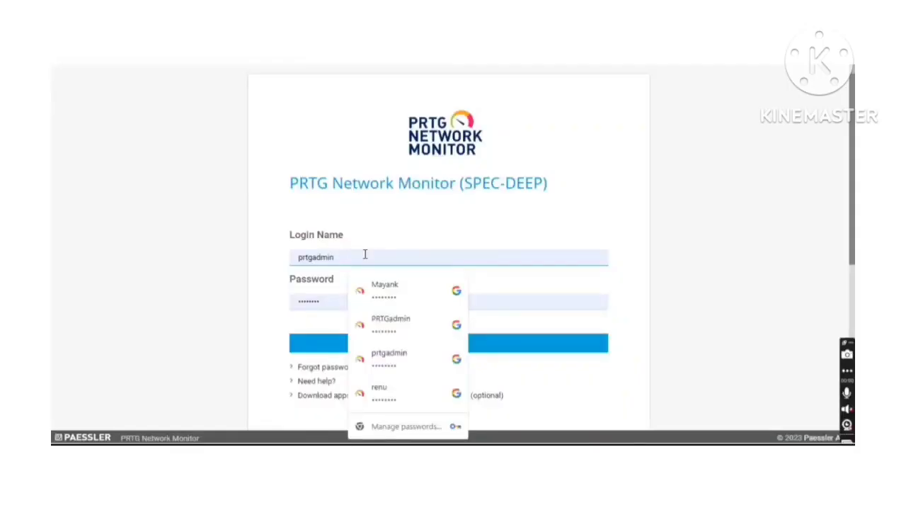
- Log in with the new user's login name and password
key("BackSpace")
key("BackSpace")
key("BackSpace")
key("BackSpace")
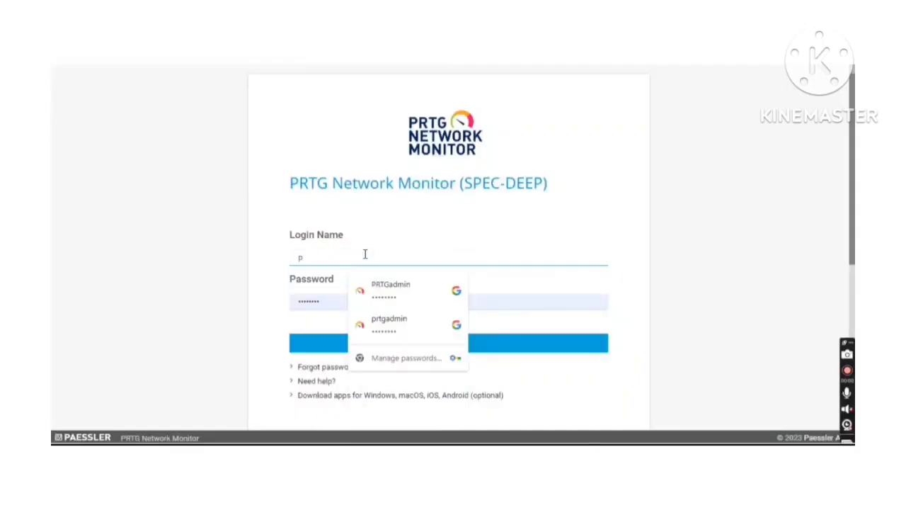
key("BackSpace")
type("Rahu")
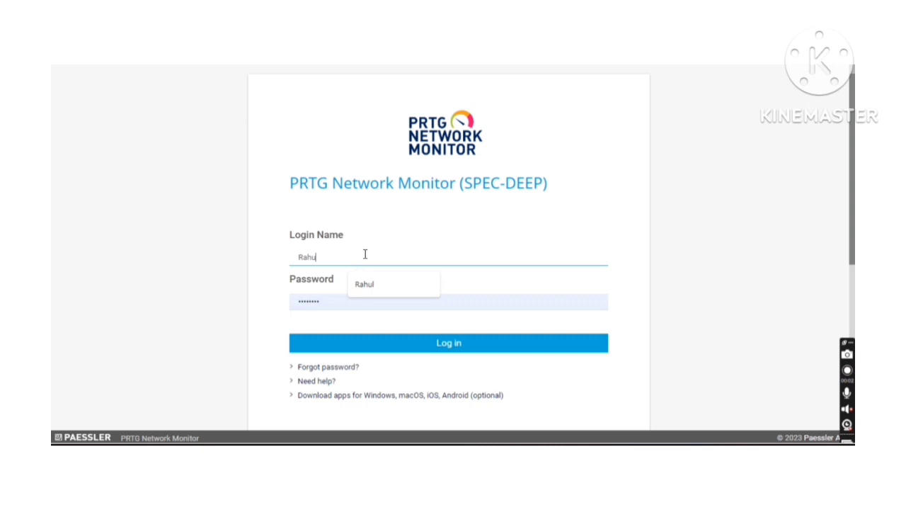
type("l")
left_click(329, 300)
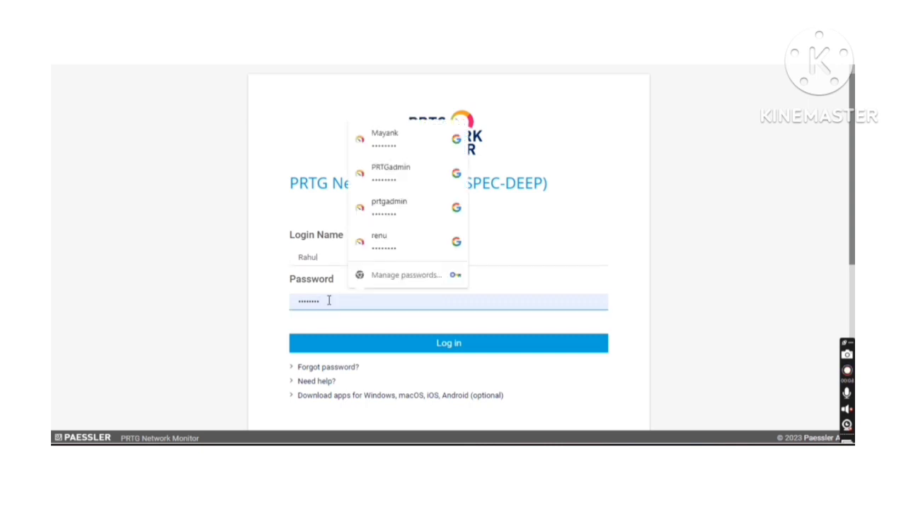
key("BackSpace")
key("BackSpace")
key("BackSpace")
key("BackSpace")
key("BackSpace")
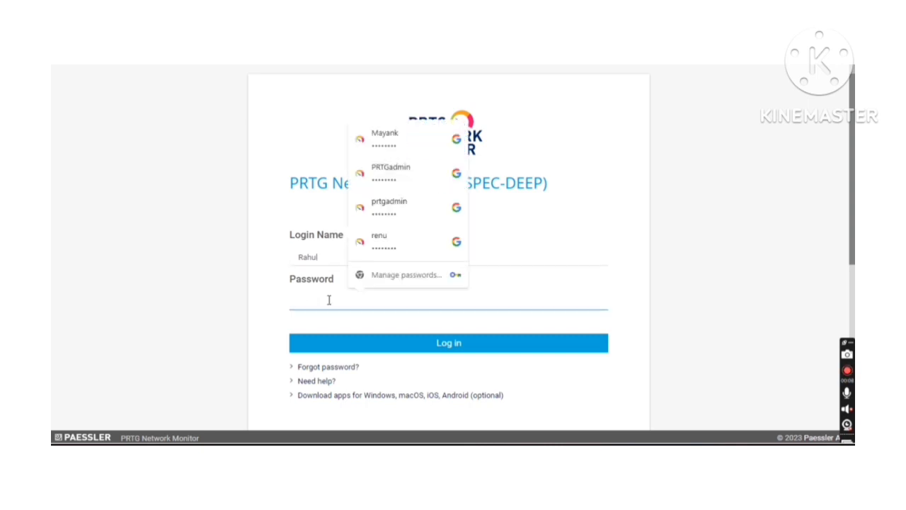
type("•")
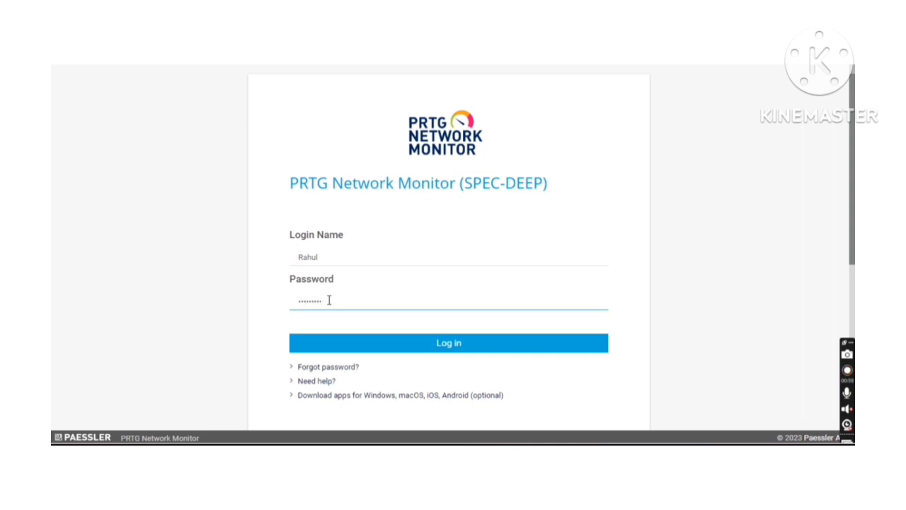
left_click(435, 345)
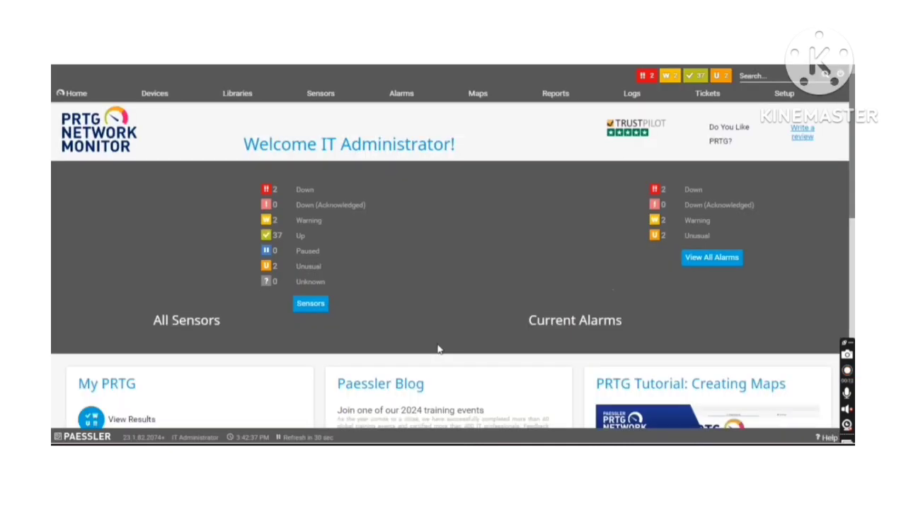
- Dismiss the browser's password warning and open the Devices overview for Group Root
left_click(553, 216)
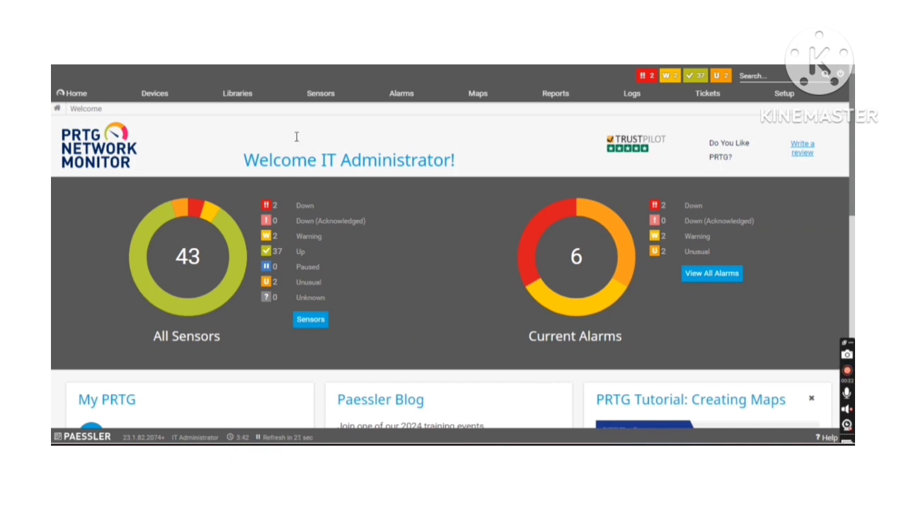
left_click(156, 94)
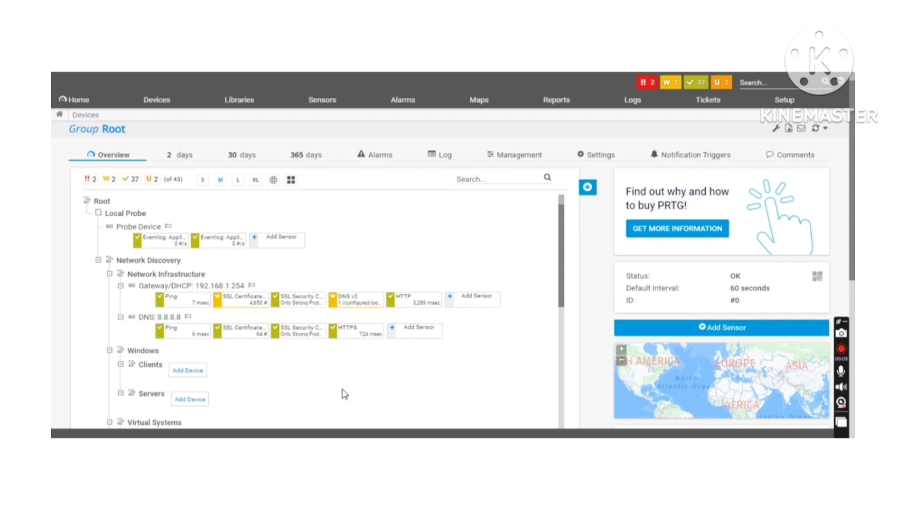
mouse_move(562, 245)
left_mouse_down()
mouse_move(576, 297)
mouse_move(576, 248)
left_mouse_up()
- Add a group named 'Security devices' inside Network Infrastructure
right_click(154, 280)
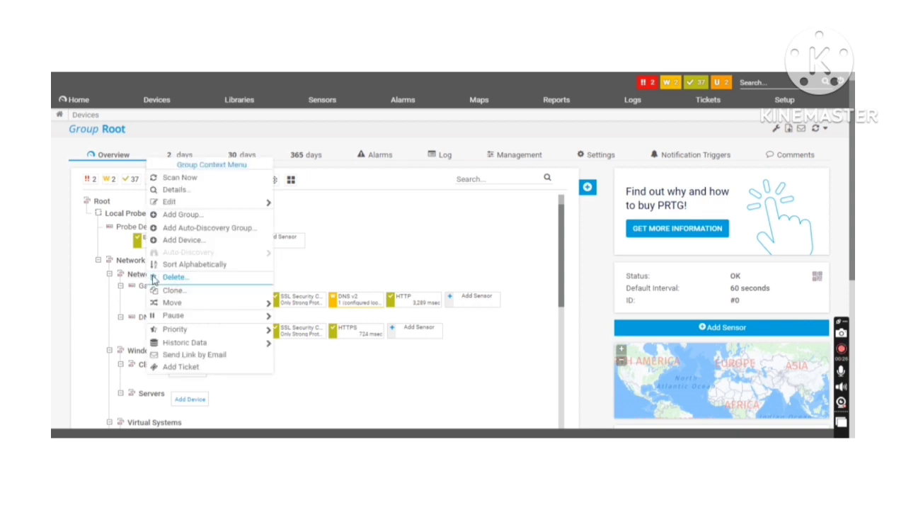
left_click(185, 216)
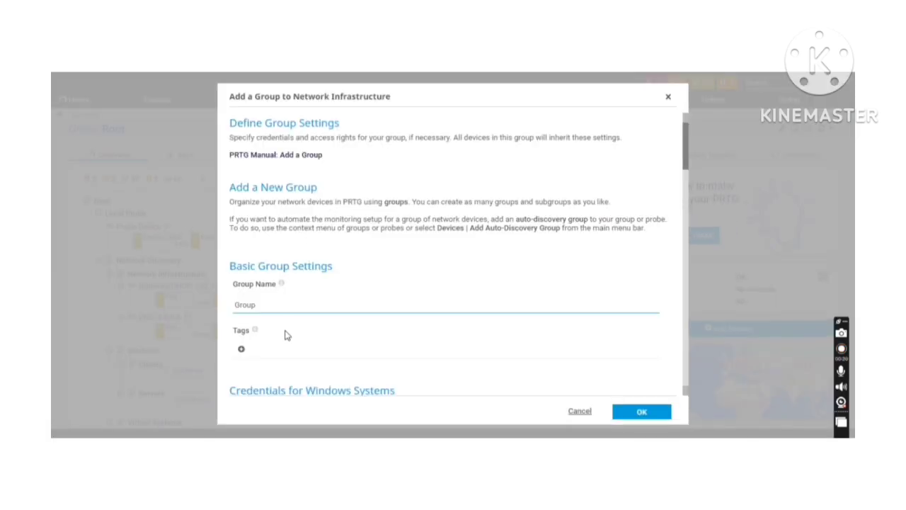
left_click_drag(275, 307, 189, 309)
type("Security SDe")
key("BackSpace")
key("BackSpace")
left_click(642, 414)
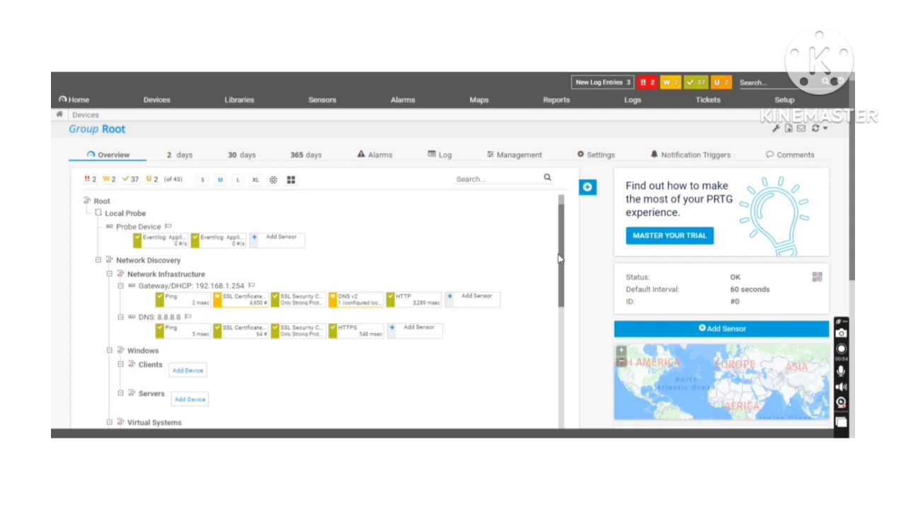
mouse_move(563, 263)
left_mouse_down()
mouse_move(567, 313)
mouse_move(577, 266)
left_mouse_up()
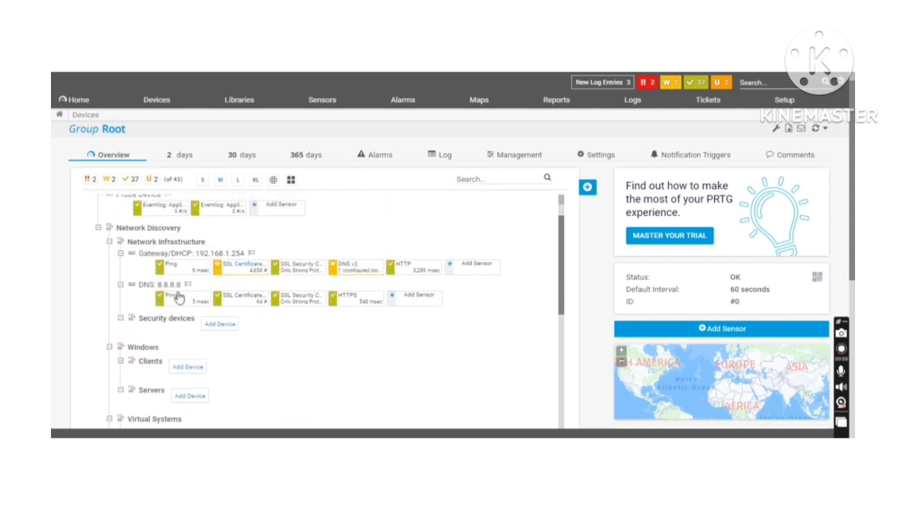
- Add device 'Fortigate Firewall' at 192.168.1.3 with the Fortinet icon to Security devices
left_click(219, 324)
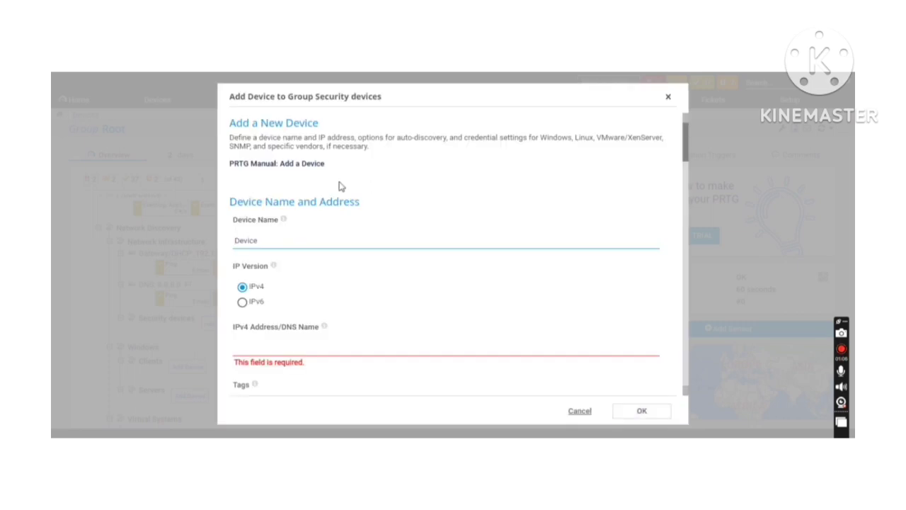
left_click_drag(286, 243, 199, 244)
left_click(298, 242)
key("BackSpace")
key("BackSpace")
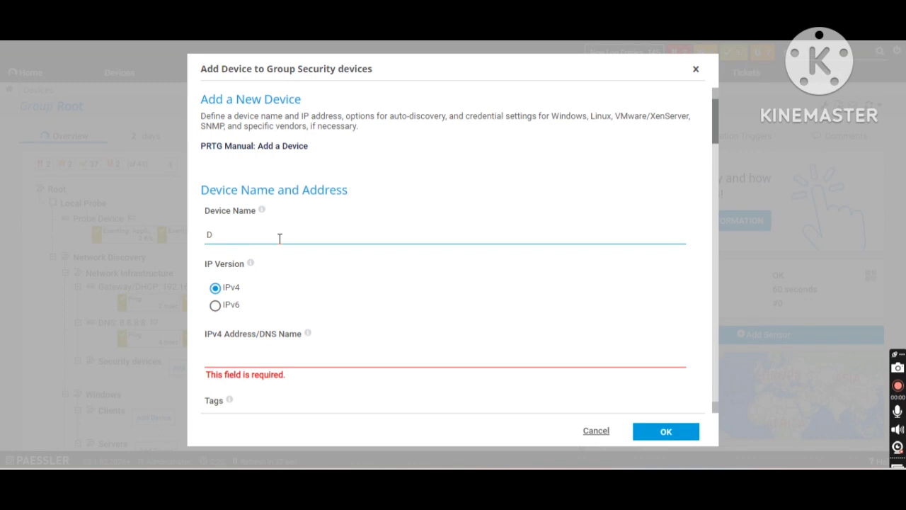
key("BackSpace")
type("Fortigate Firewall")
left_click(264, 360)
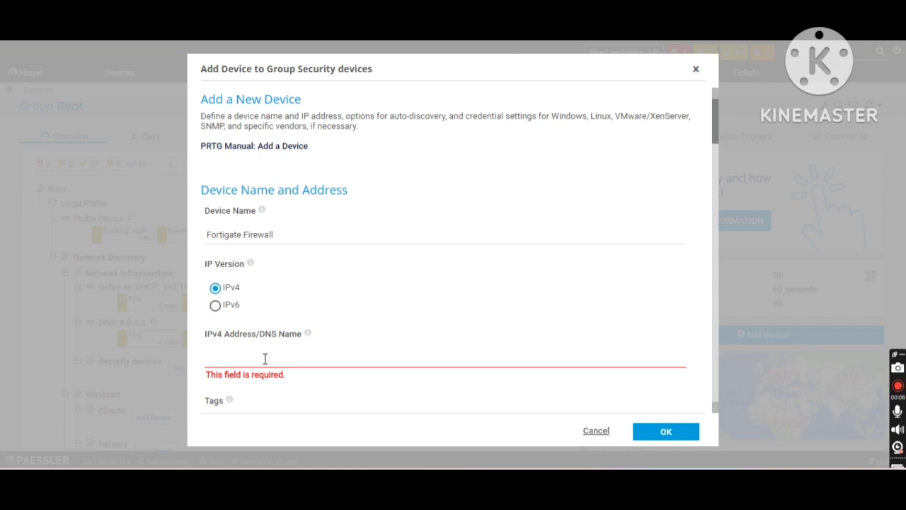
type("192.1")
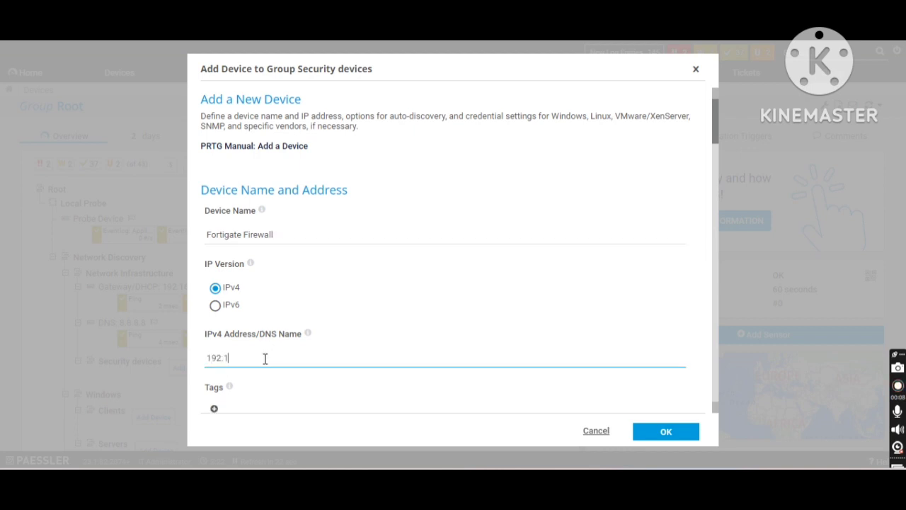
type("68.1.3")
left_click_drag(719, 120, 712, 154)
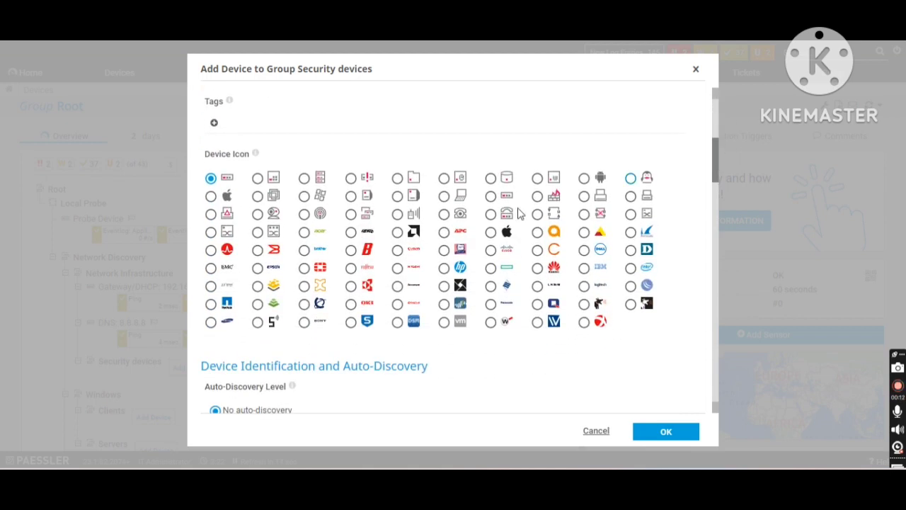
left_click(305, 268)
left_click(666, 438)
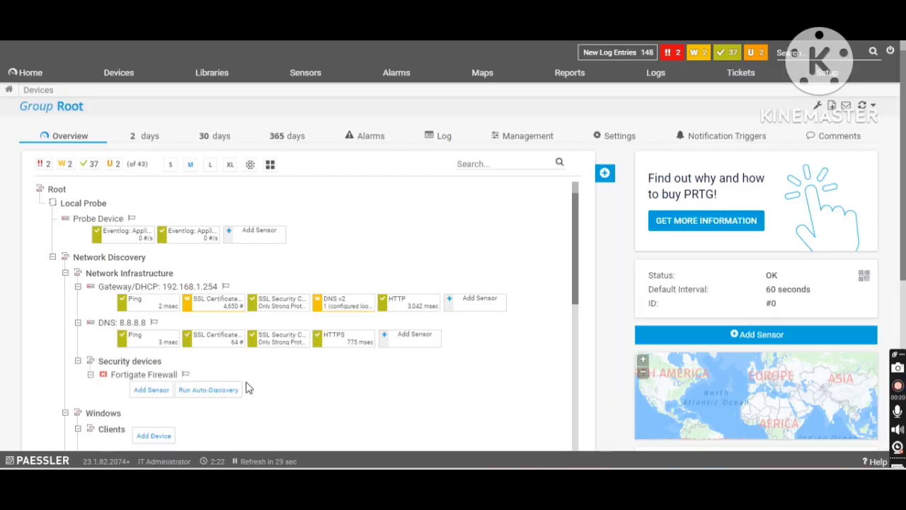
- Create a Ping sensor on the Fortigate Firewall, then go back to the full device tree
left_click_drag(578, 253, 577, 272)
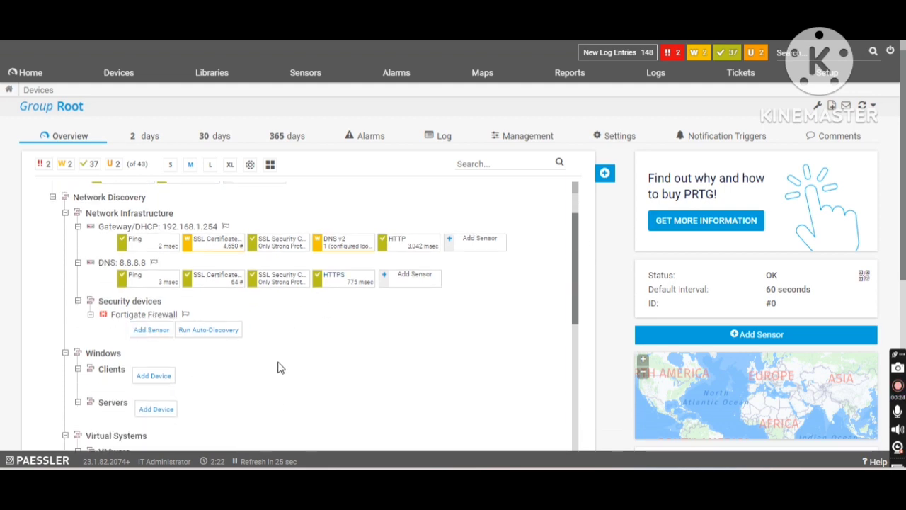
left_click(151, 330)
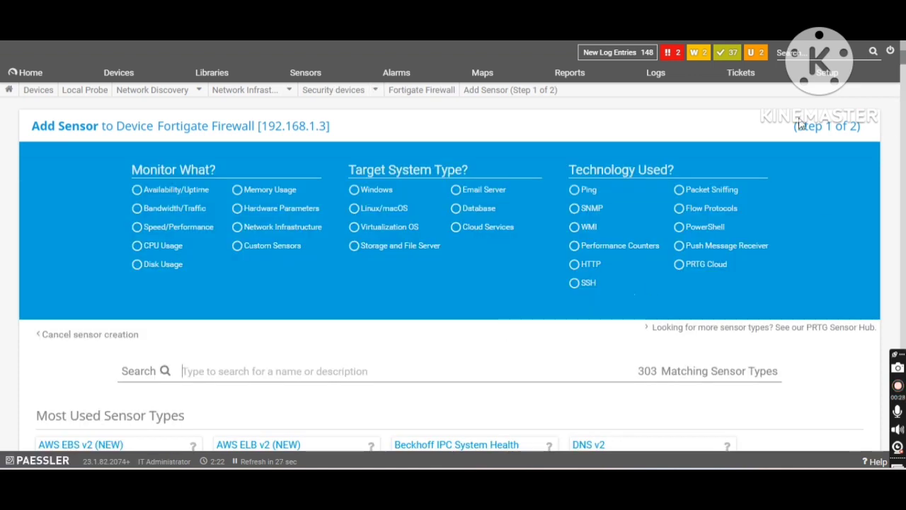
scroll(300, 284, "down", 1)
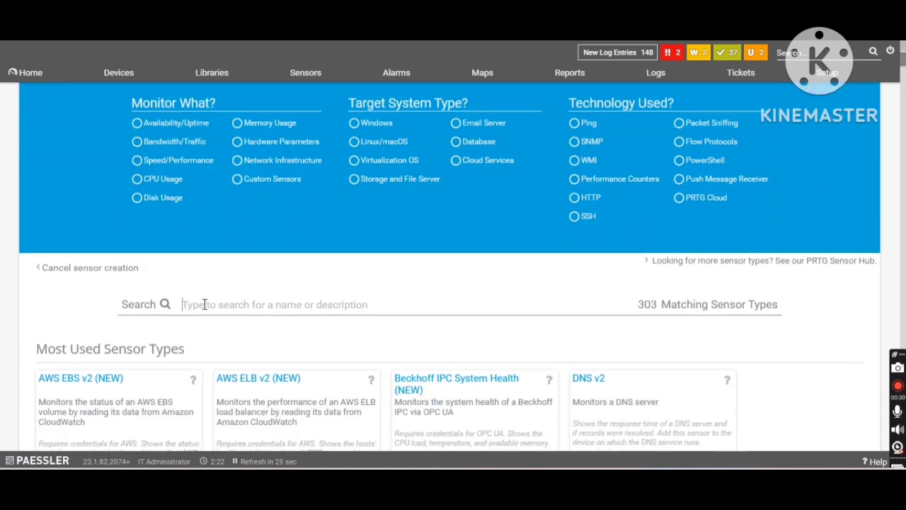
left_click(203, 305)
type("Ping")
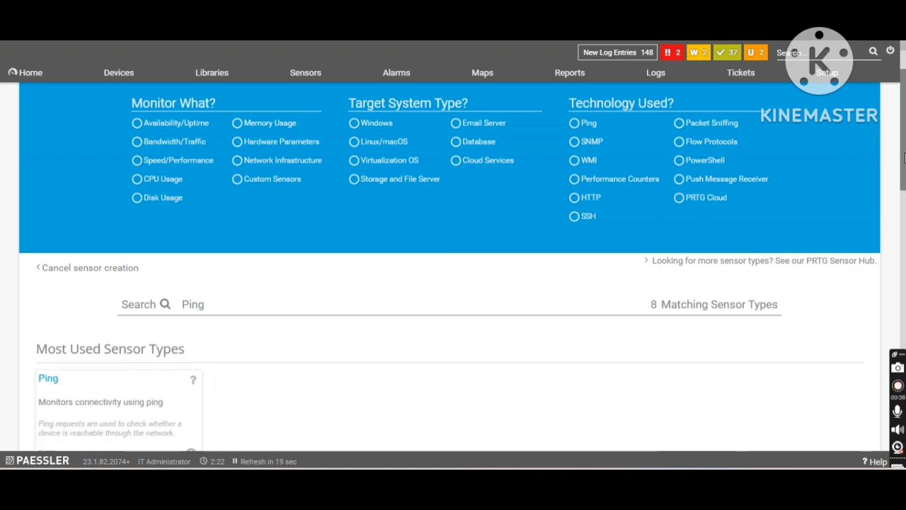
scroll(257, 354, "down", 2)
left_click(177, 349)
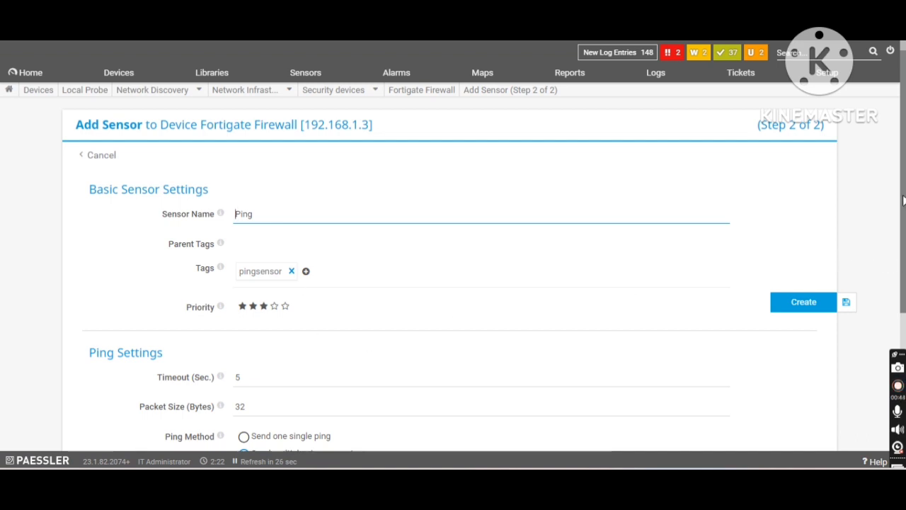
scroll(453, 283, "down", 1)
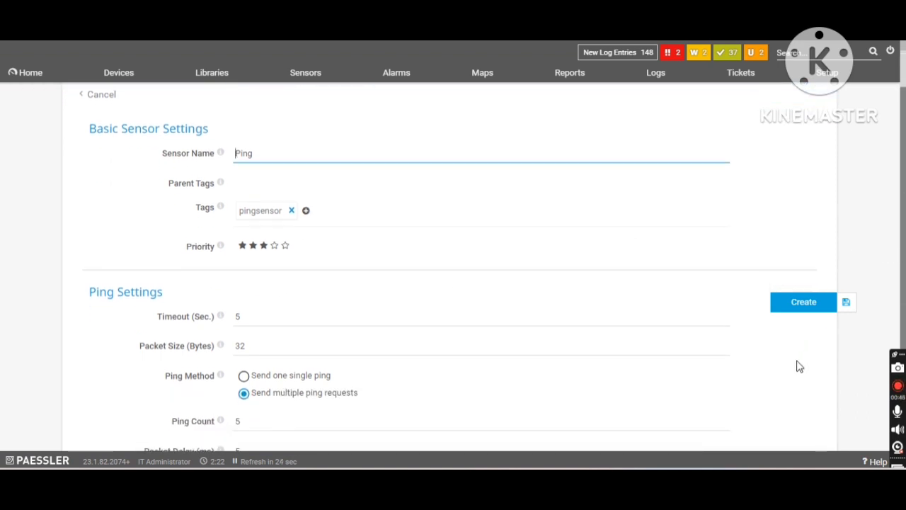
left_click(799, 309)
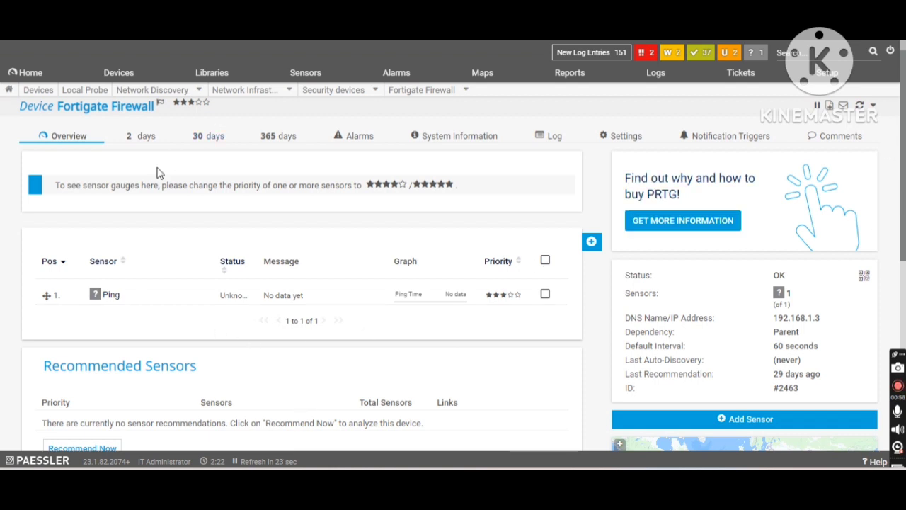
left_click(123, 78)
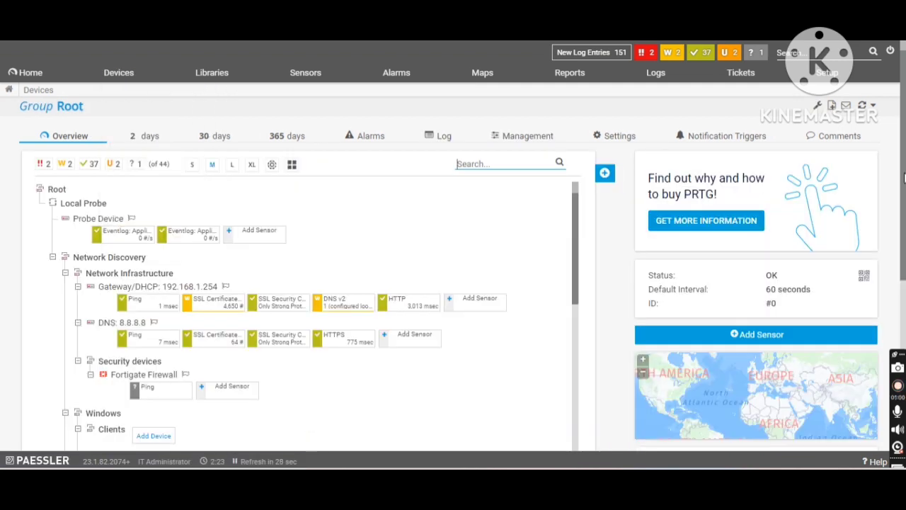
scroll(900, 204, "down", 1)
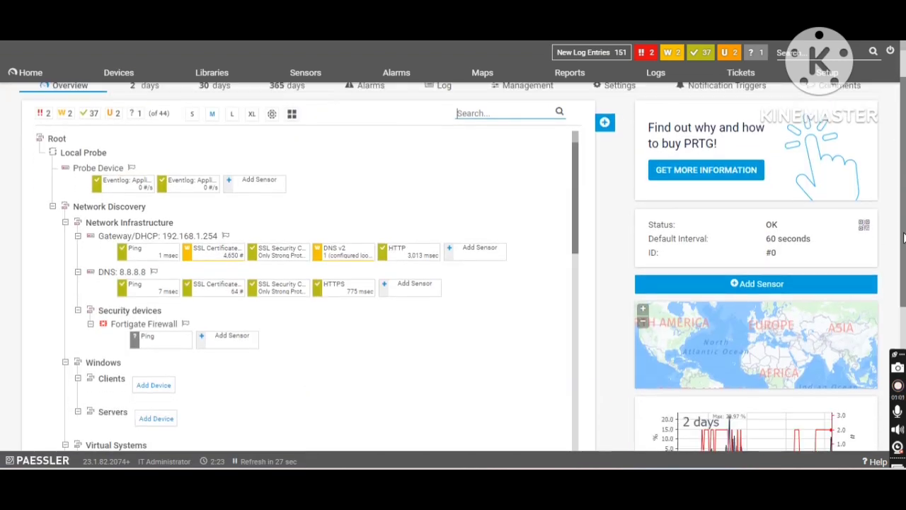
- Add a device named 'Antivirus Server' at 192.168.1.2 with its own icon under Security devices
right_click(128, 314)
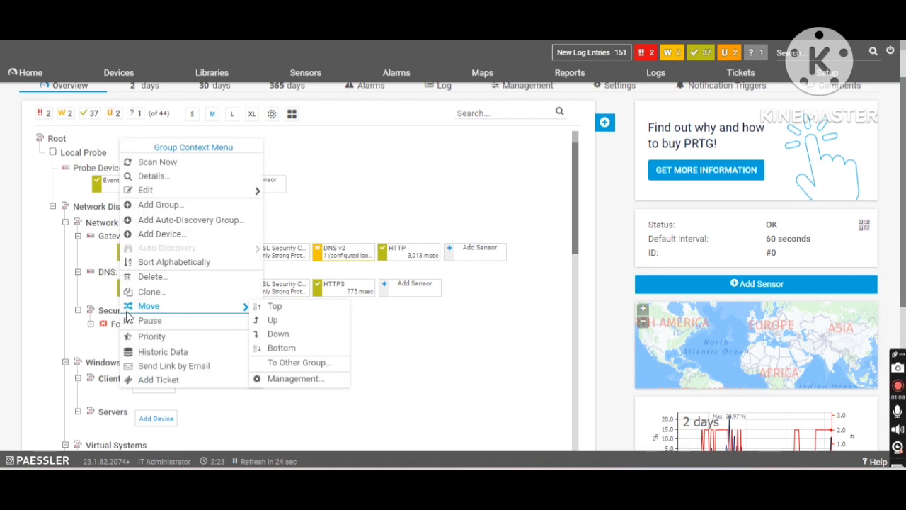
left_click(168, 234)
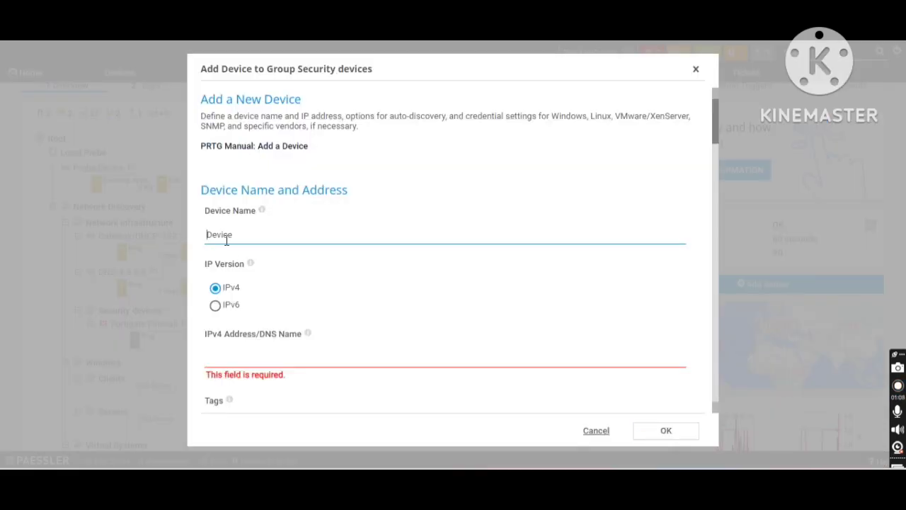
type("Anti")
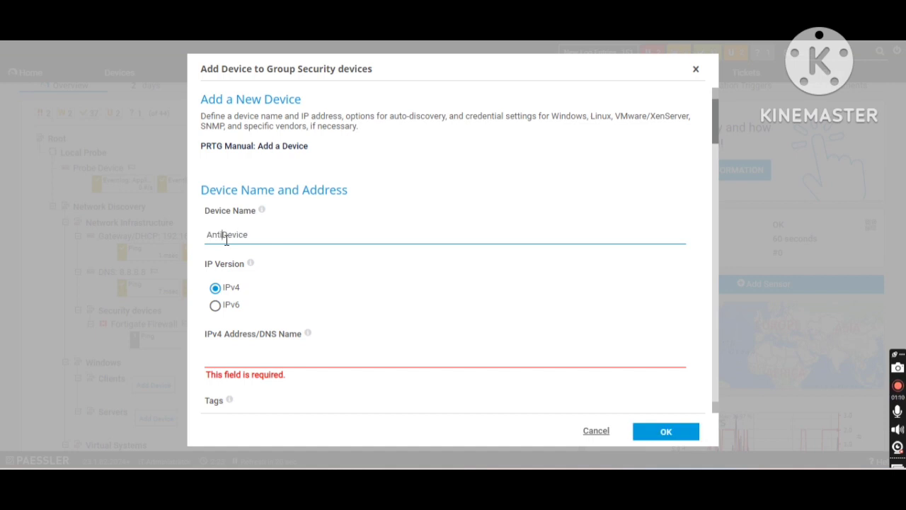
type("virus Server")
left_click(222, 354)
type("192.168.1.2")
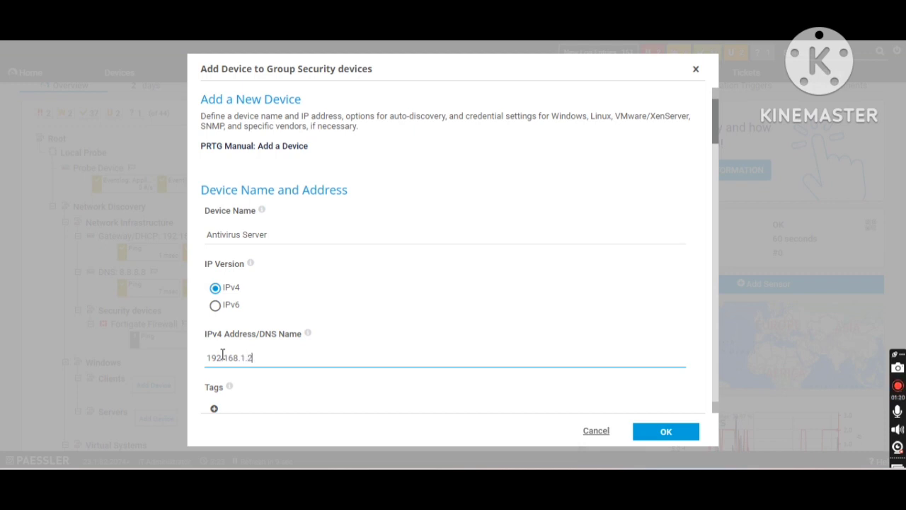
left_click_drag(719, 124, 720, 153)
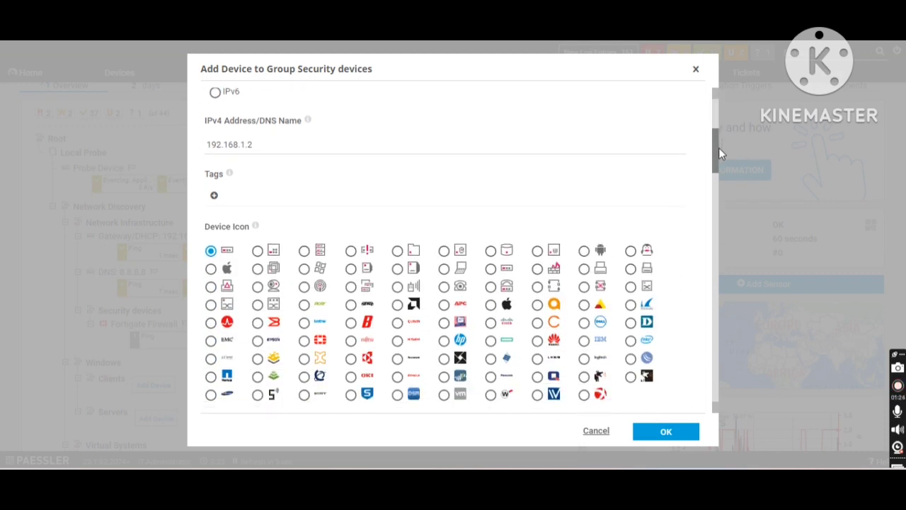
left_click(304, 269)
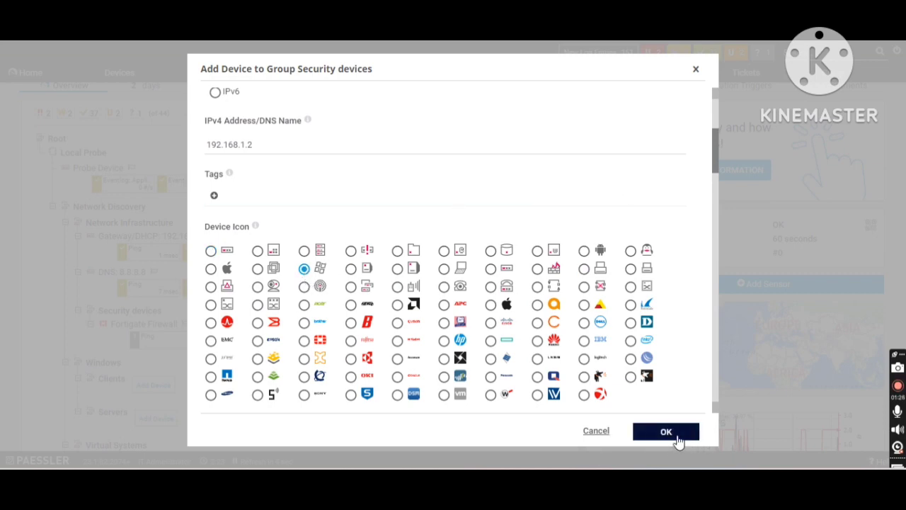
left_click(670, 434)
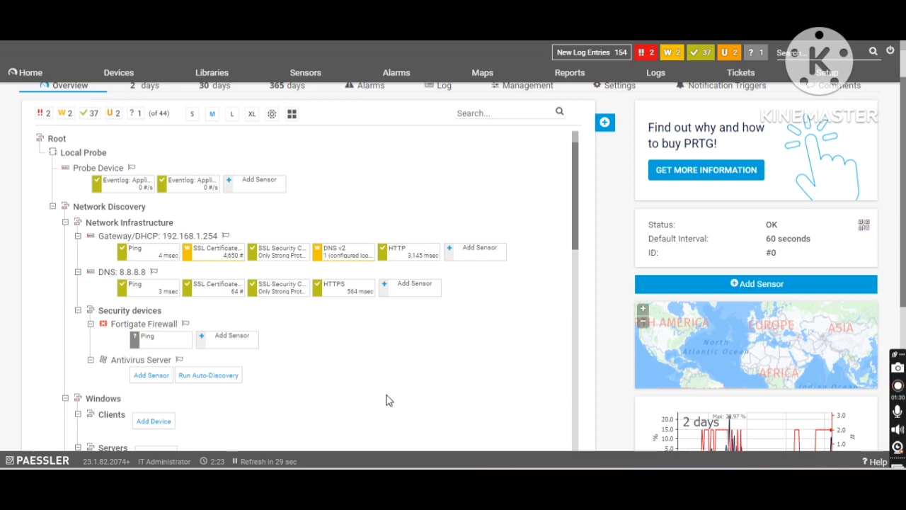
- Create a Ping sensor on the Antivirus Server and return to the root device overview
scroll(425, 339, "up", 1)
mouse_move(605, 172)
left_click_drag(577, 278, 579, 297)
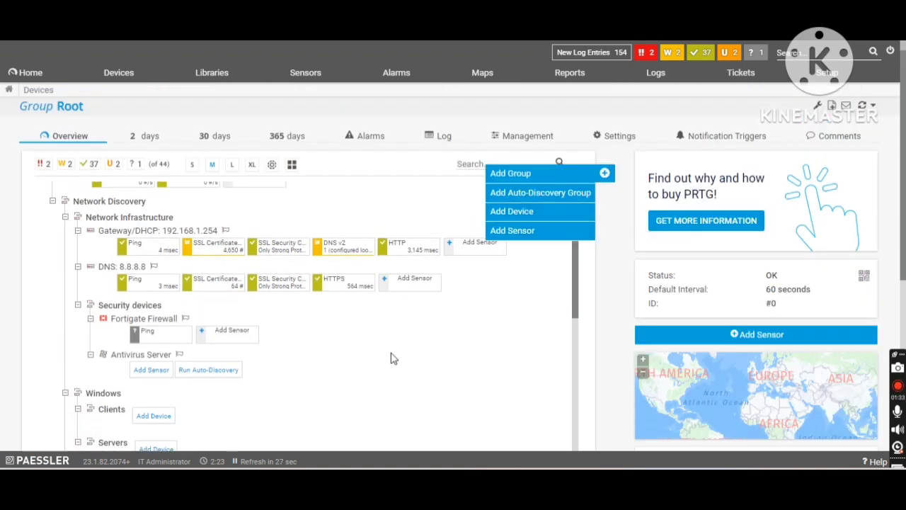
left_click(151, 370)
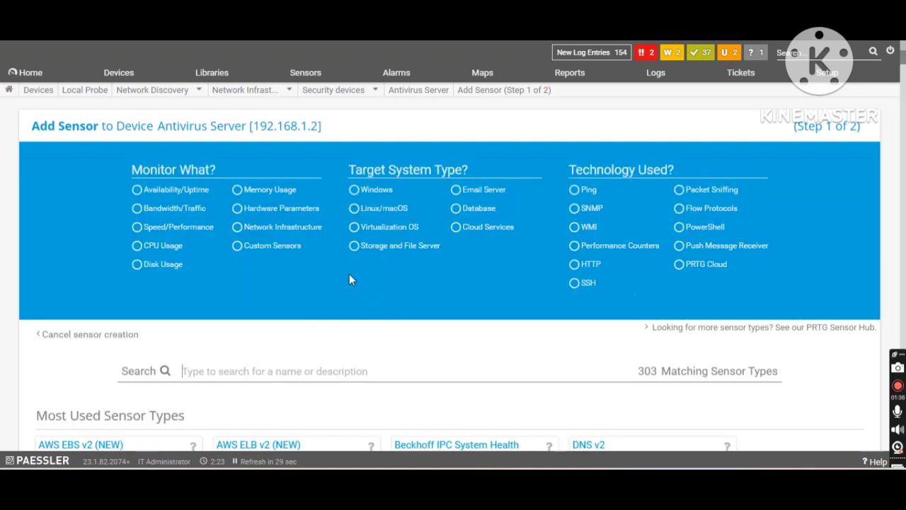
type("ping")
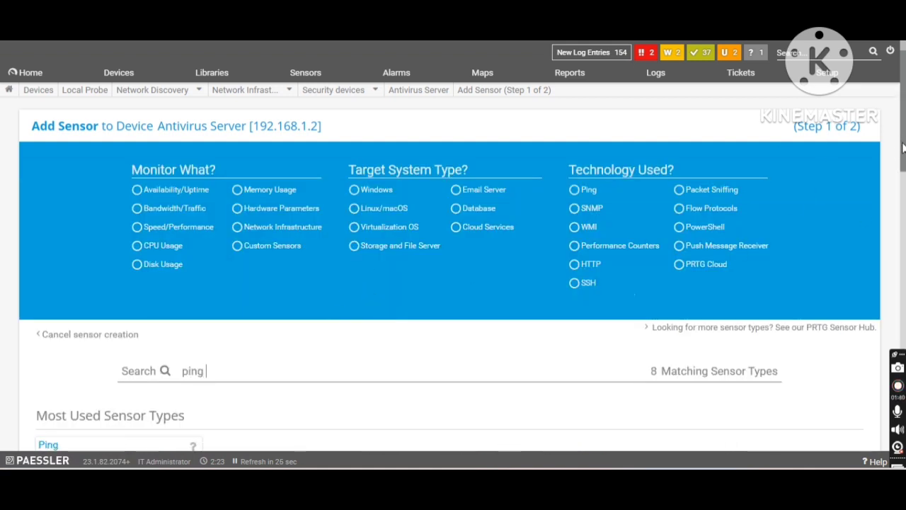
scroll(903, 146, "down", 3)
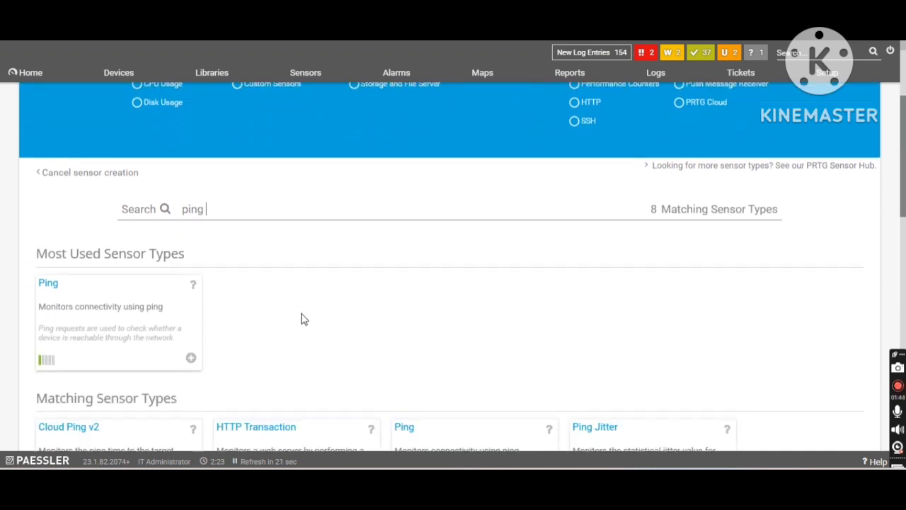
left_click(191, 357)
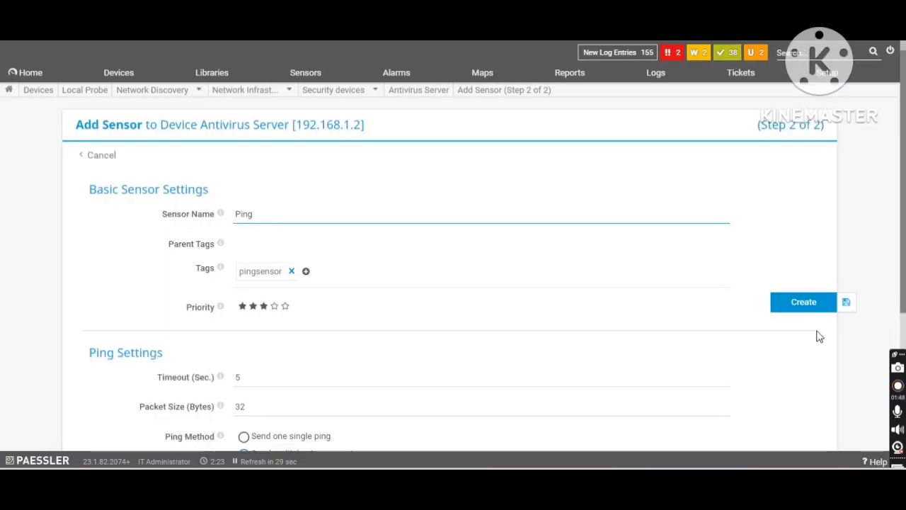
left_click(804, 303)
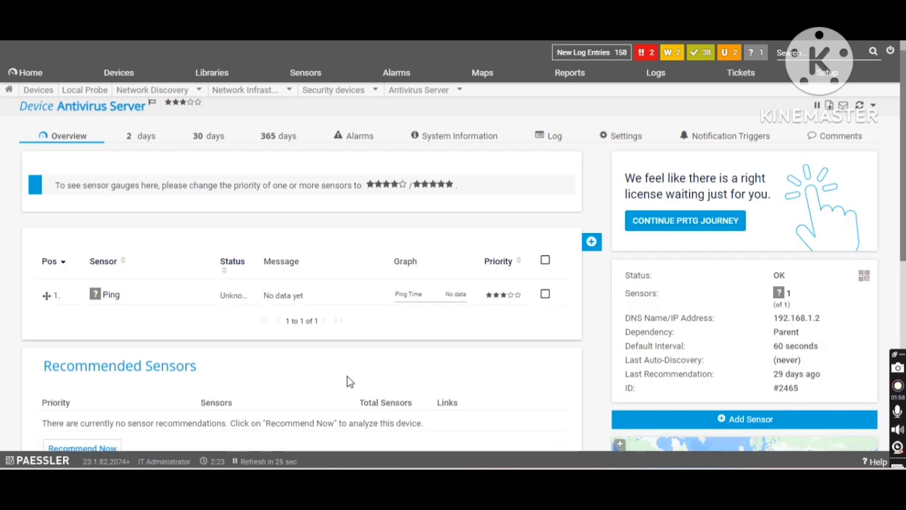
left_click(124, 74)
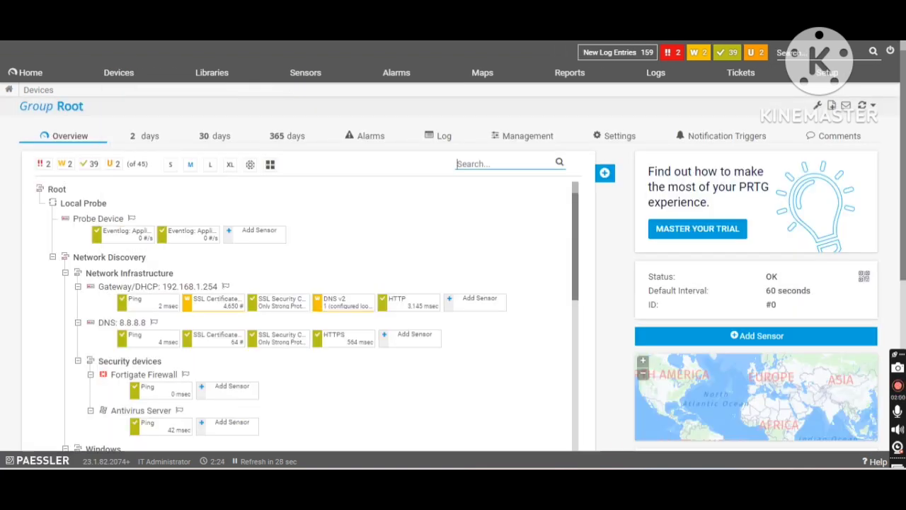
- Open the Fortigate Firewall device page under Security devices in the Group Root tree
scroll(360, 370, "down", 2)
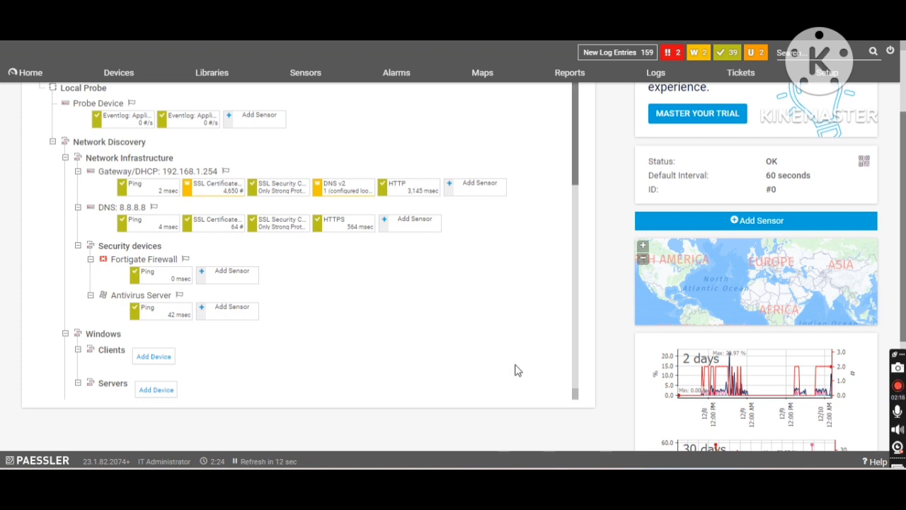
triple_click(579, 167)
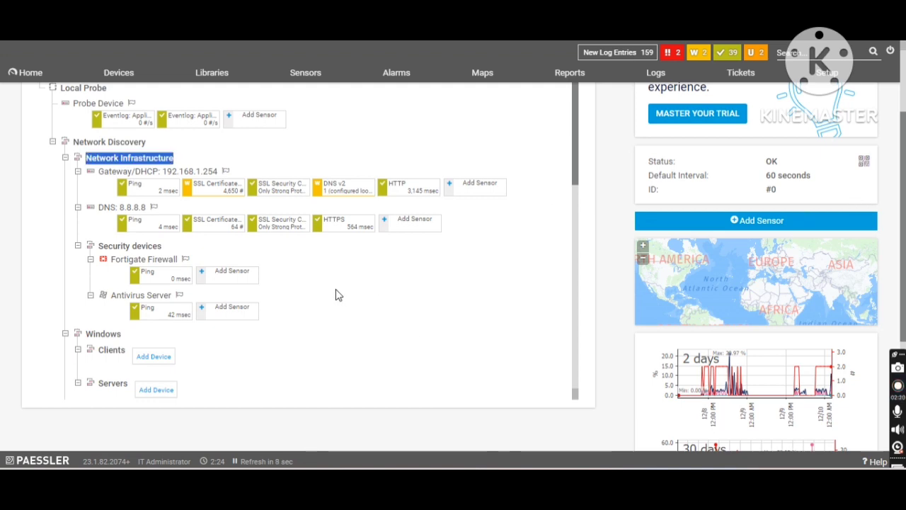
left_click(148, 260)
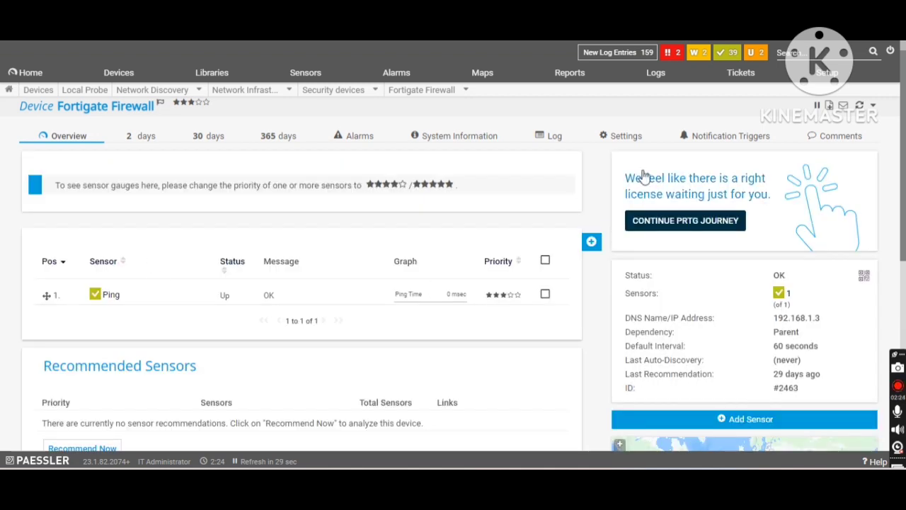
- Turn off inherited SNMP credentials on the Fortigate Firewall and save its own v2c settings on port 161
left_click(620, 138)
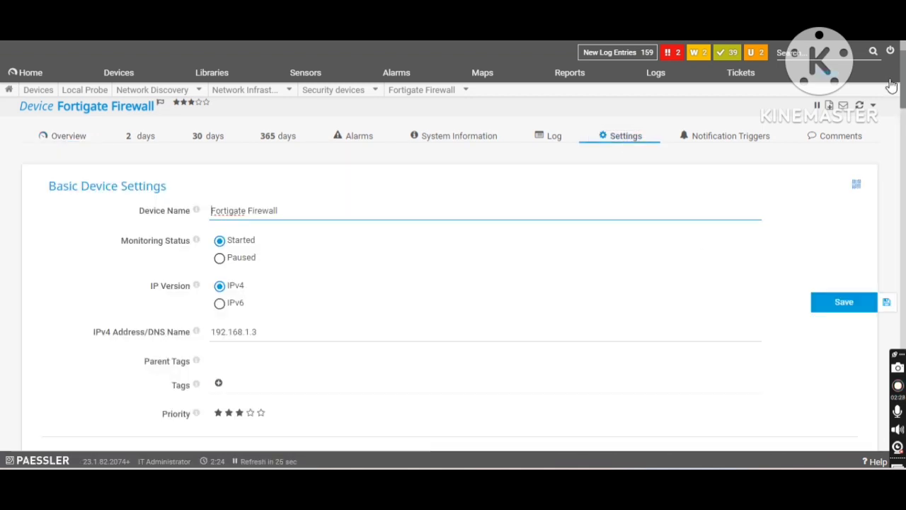
left_click_drag(903, 96, 904, 145)
scroll(100, 286, "down", 5)
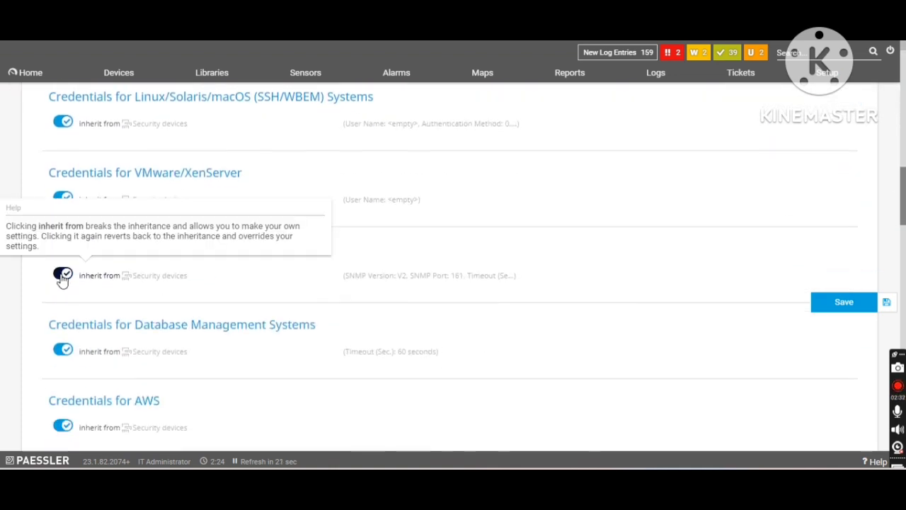
left_click(62, 274)
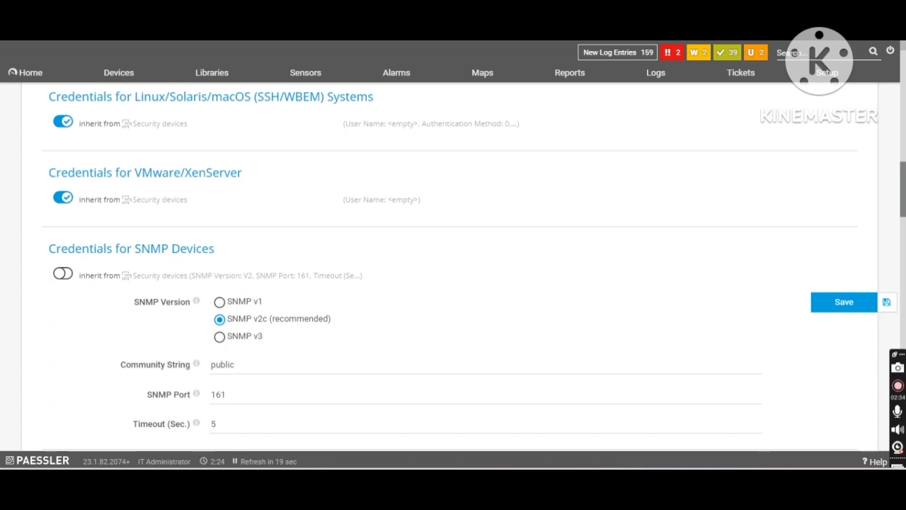
scroll(899, 185, "down", 2)
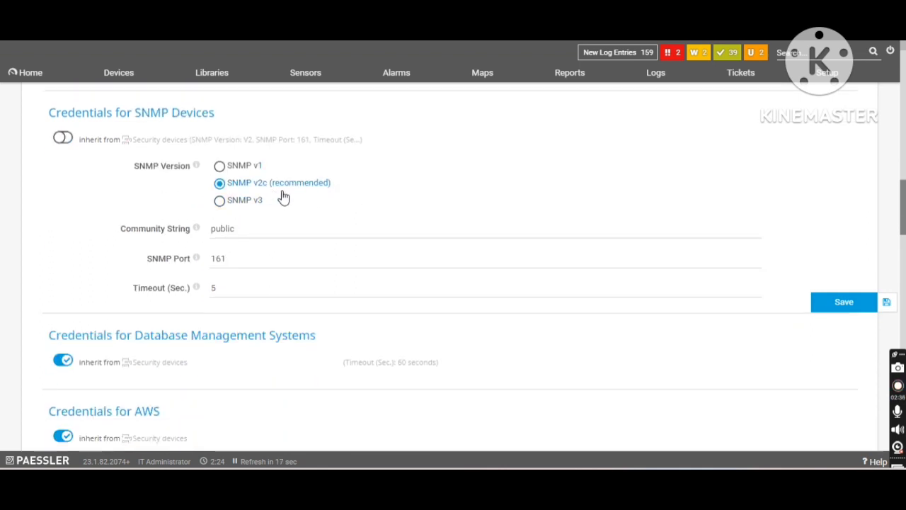
left_click(287, 235)
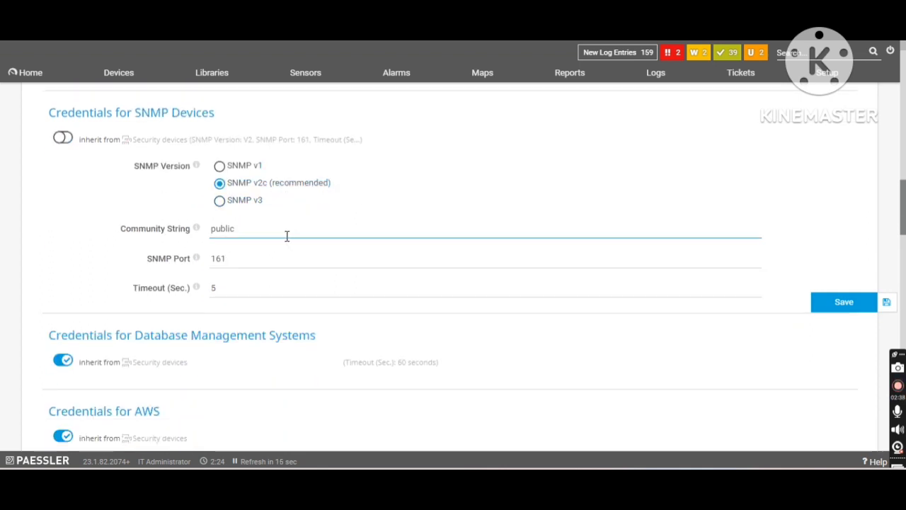
left_click_drag(267, 231, 214, 226)
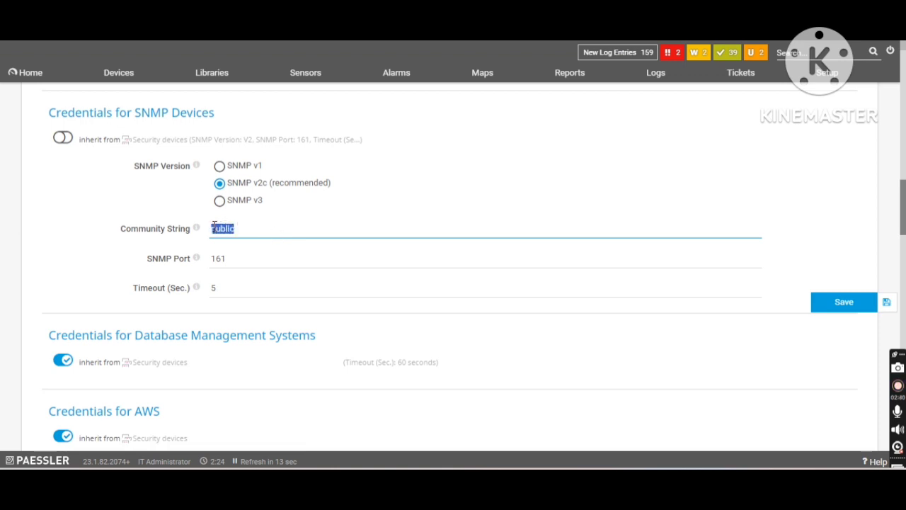
left_click(240, 258)
left_click_drag(238, 260, 206, 261)
left_click(251, 253)
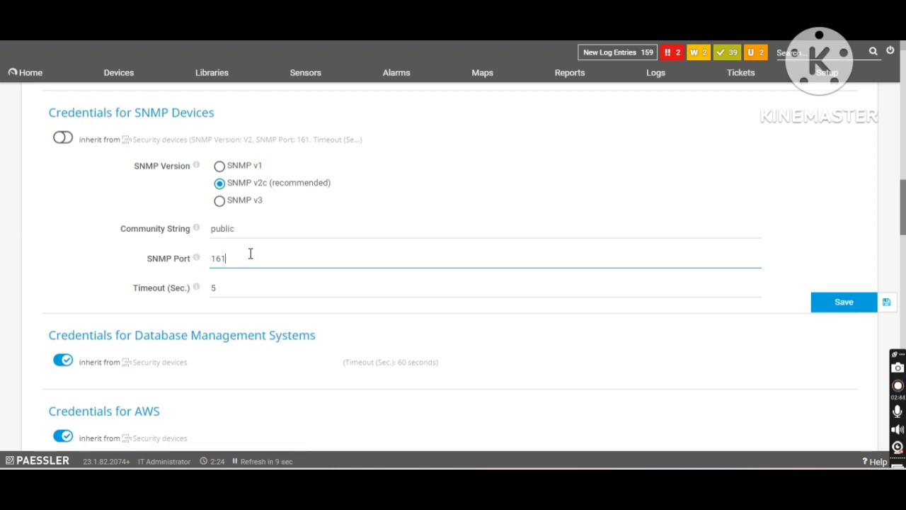
left_click(846, 306)
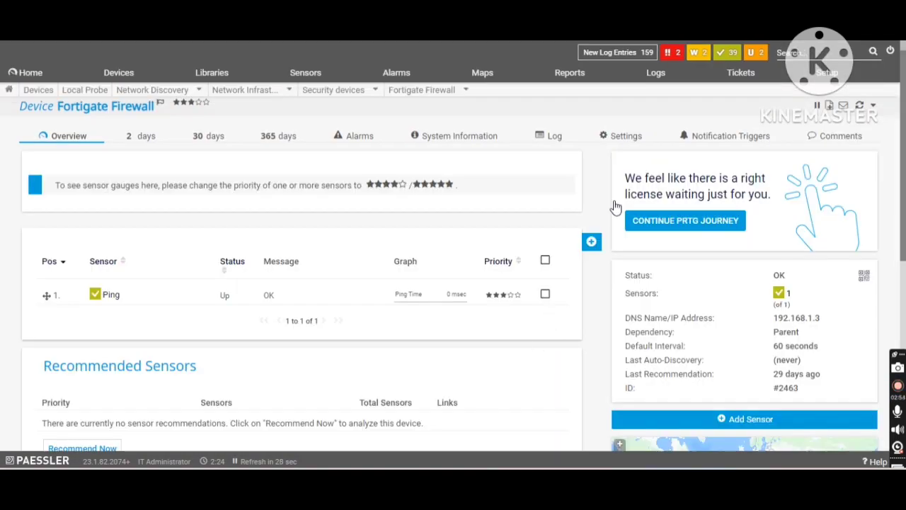
- Choose the SNMP Traffic sensor type for the Fortigate Firewall
left_click(574, 244)
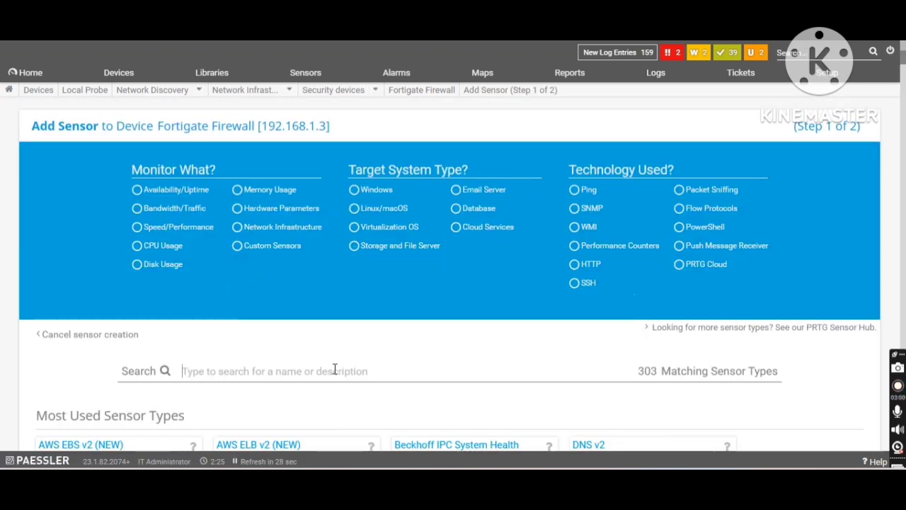
type("snmp traff")
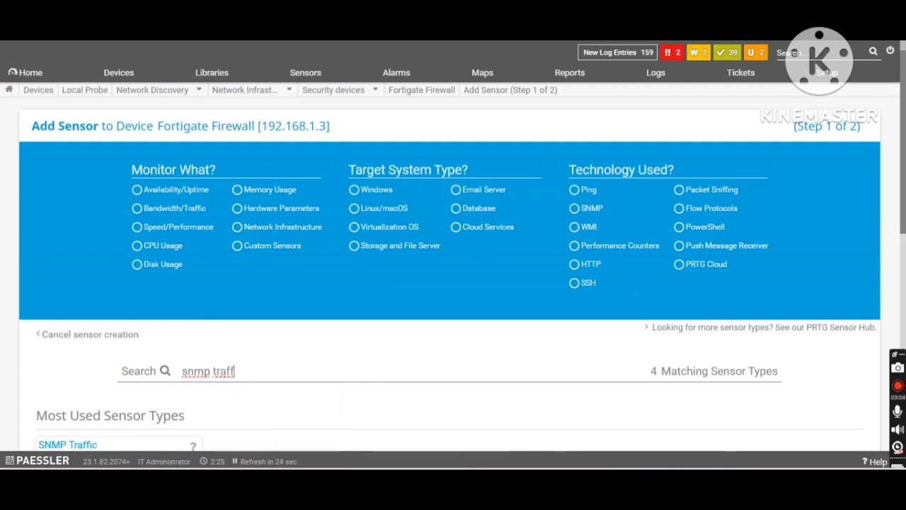
scroll(285, 340, "down", 2)
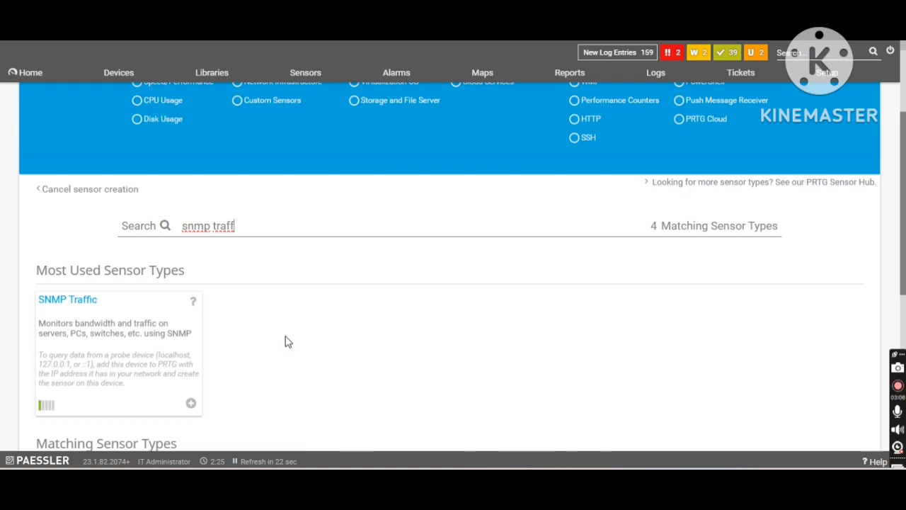
left_click(191, 403)
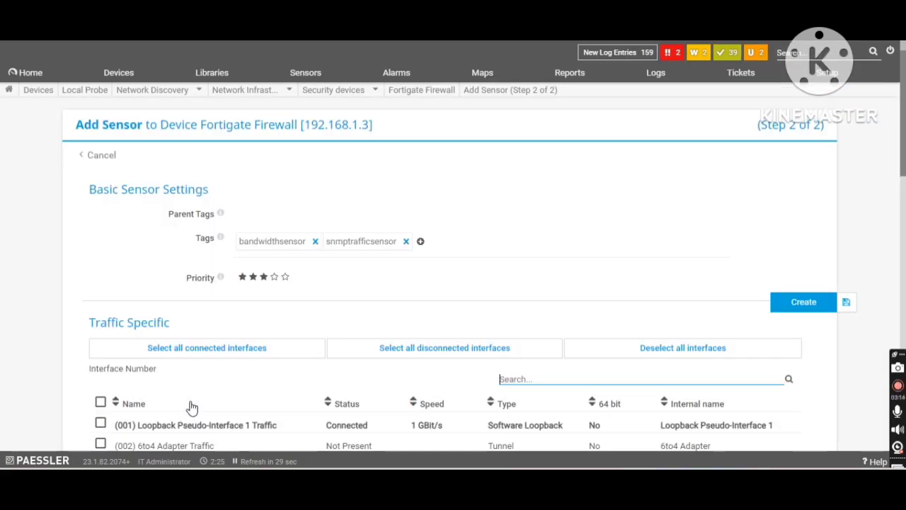
- Create traffic sensors for interfaces (001), (005), (007), (009) and (010)
scroll(453, 269, "down", 5)
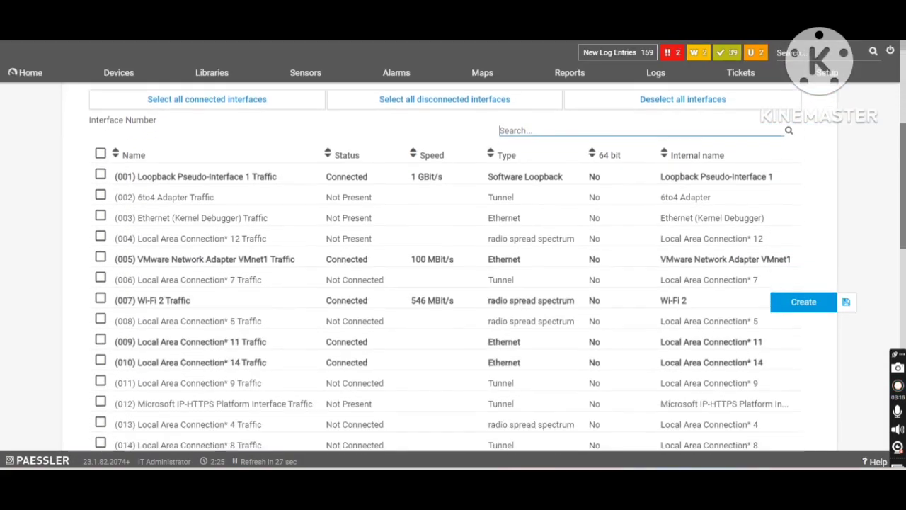
left_click(100, 127)
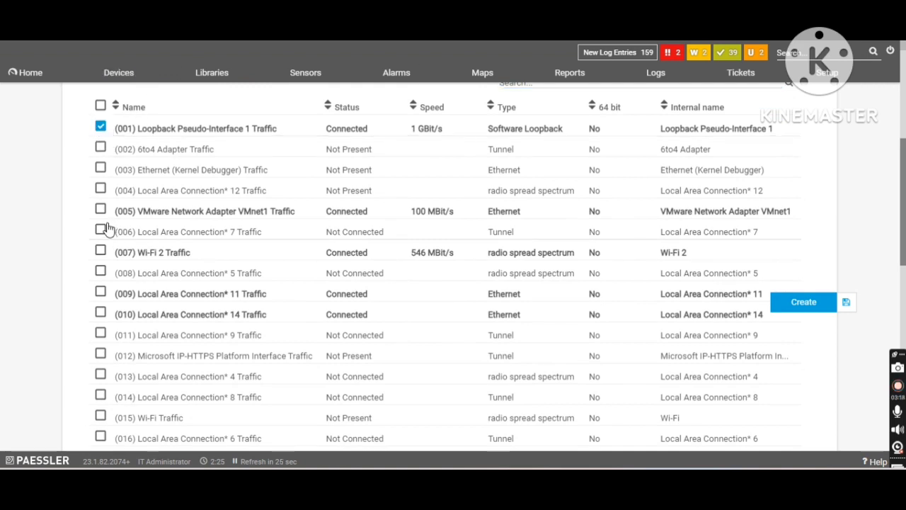
left_click(101, 208)
left_click(101, 251)
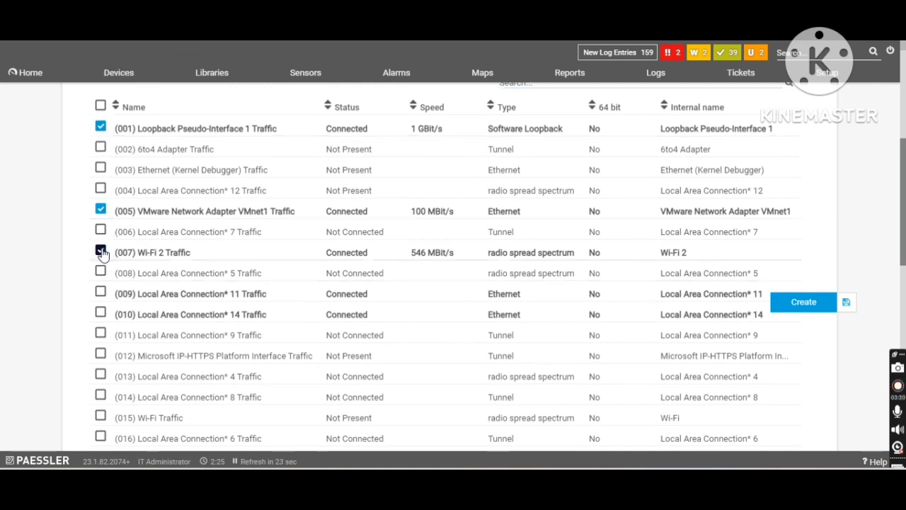
left_click(100, 291)
left_click(101, 313)
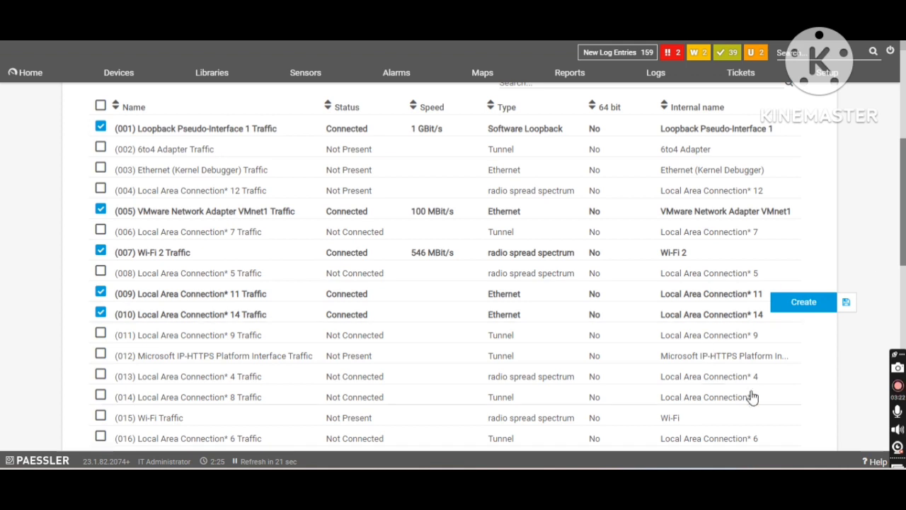
left_click(809, 307)
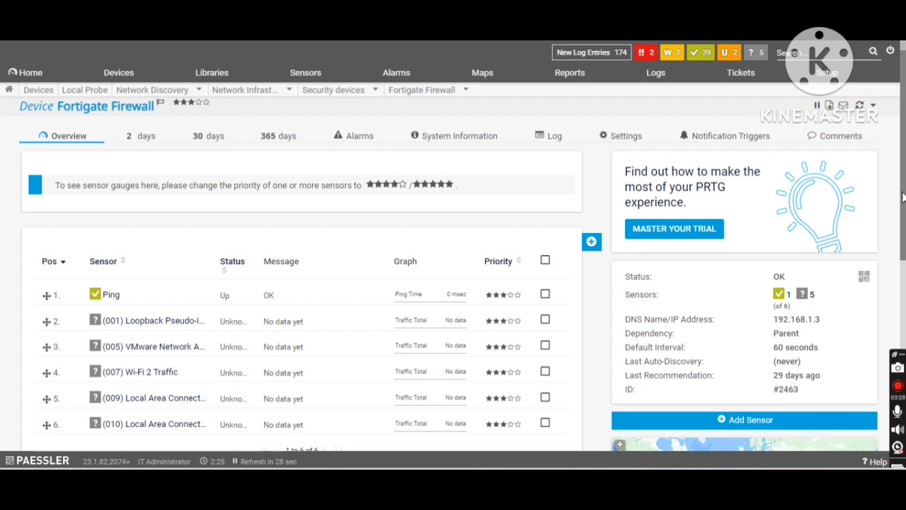
- Scroll through the firewall's sensor table until Ping and the five traffic sensors all show Up
scroll(425, 283, "down", 2)
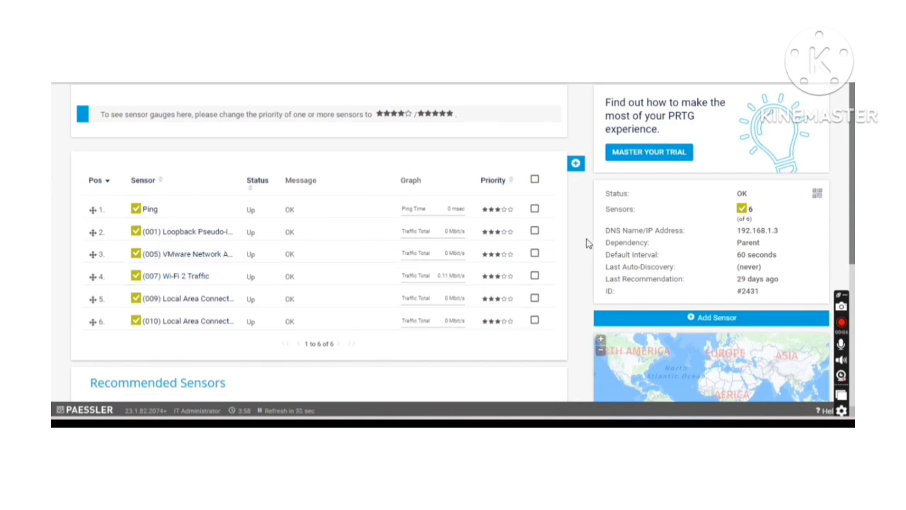
scroll(290, 315, "down", 2)
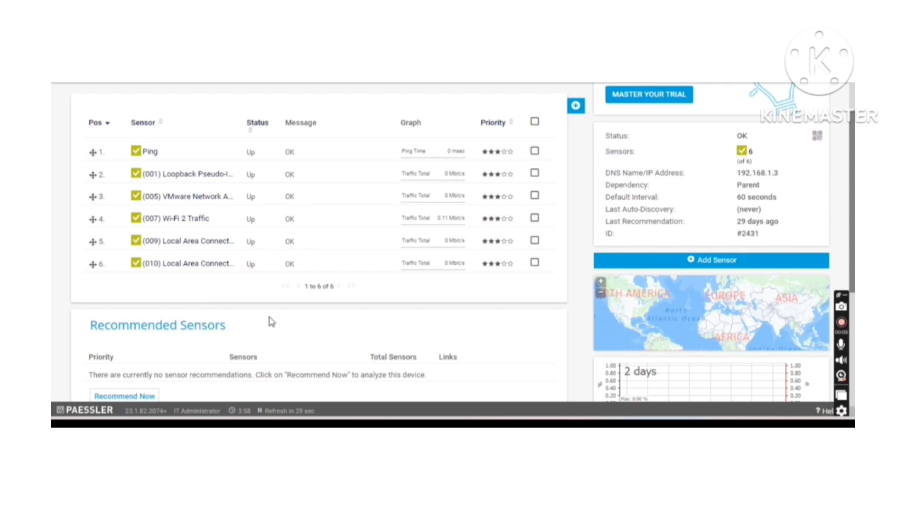
scroll(269, 320, "down", 5)
left_click_drag(850, 250, 852, 142)
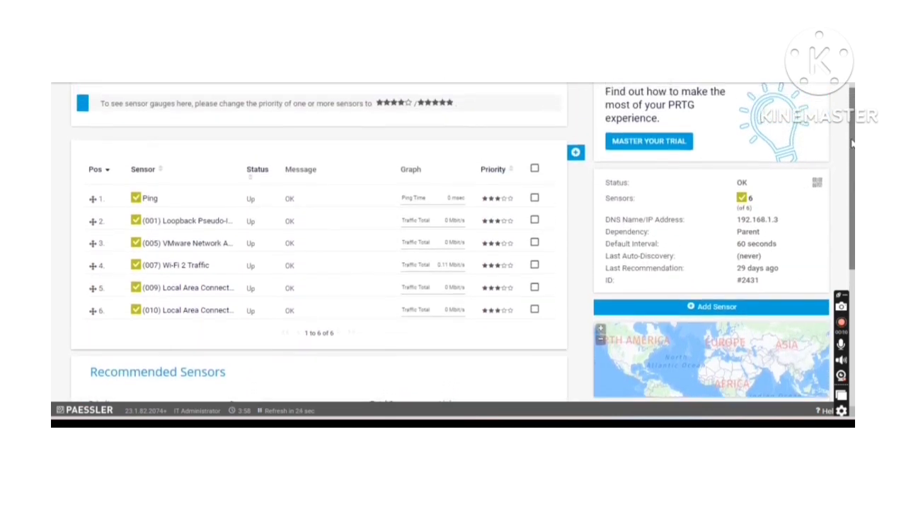
- Check the (007) Wi-Fi 2 Traffic sensor's readings, then go back to the Group Root device tree
left_click(183, 267)
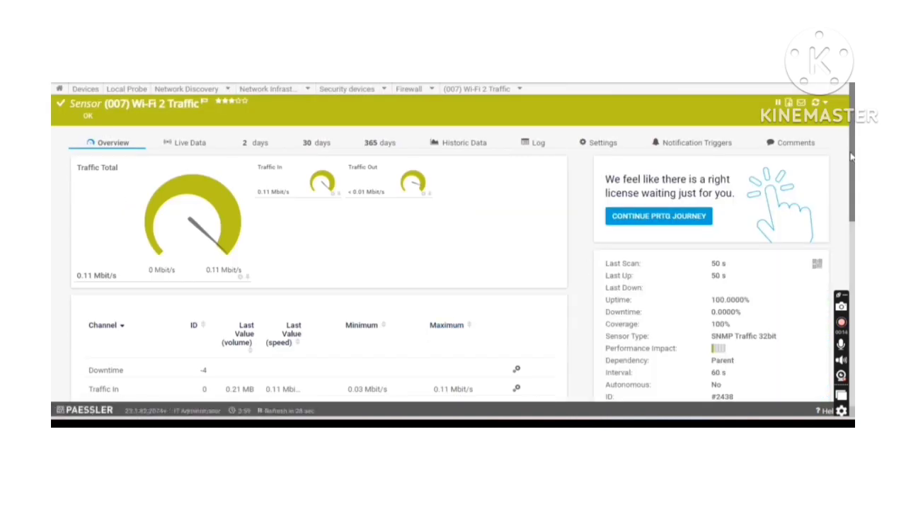
scroll(169, 316, "down", 3)
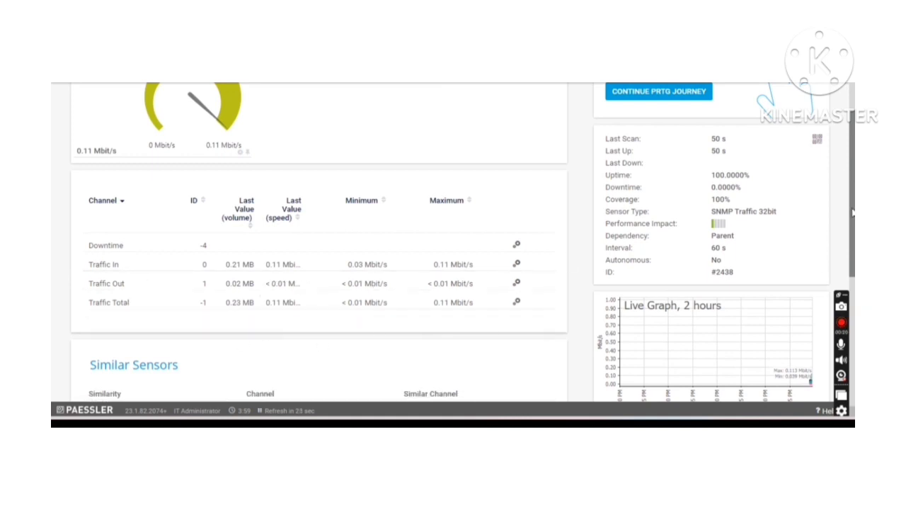
scroll(853, 212, "up", 3)
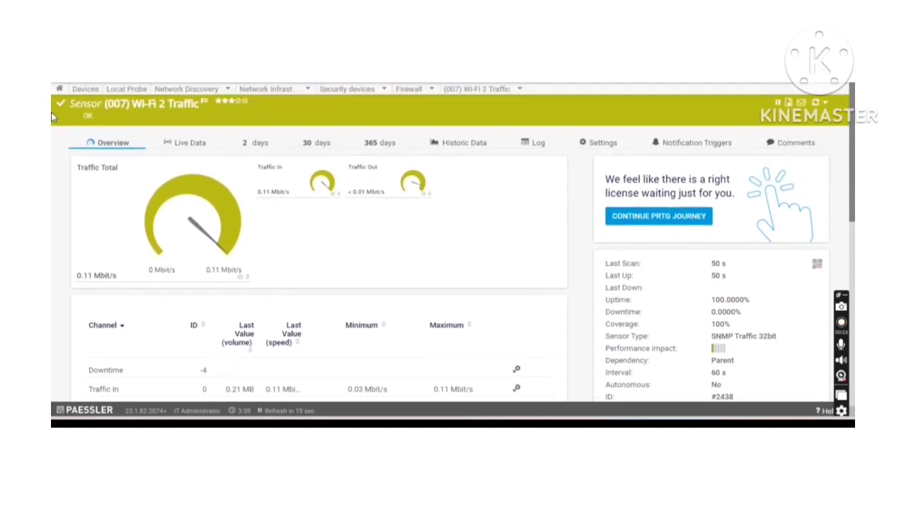
left_click(85, 89)
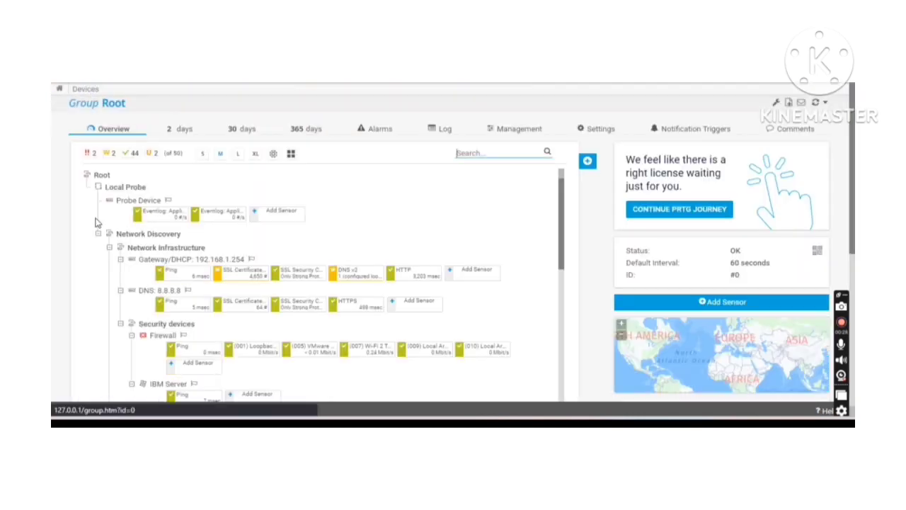